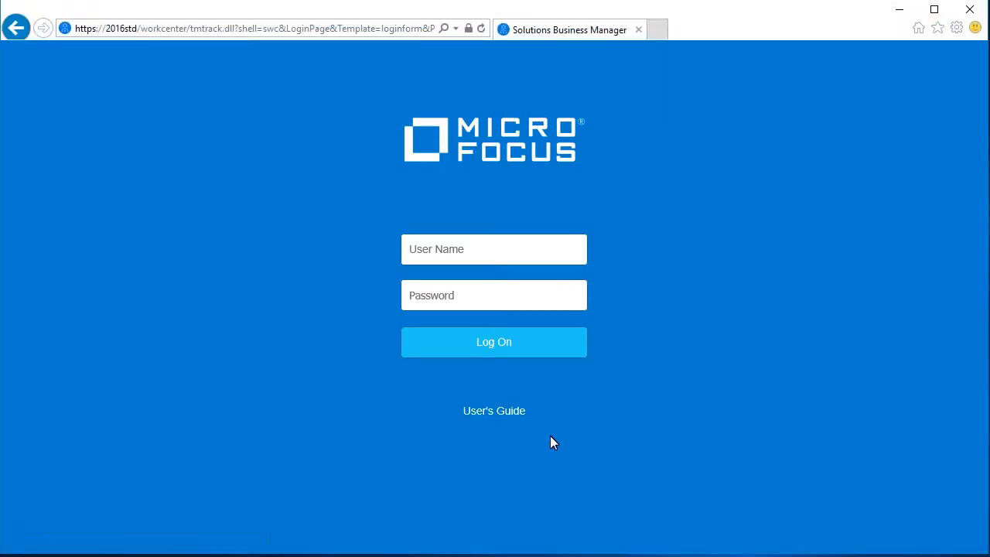
Step: Sign in to Work Center with the administrator user name
left_click(456, 254)
type("admin")
left_click(493, 345)
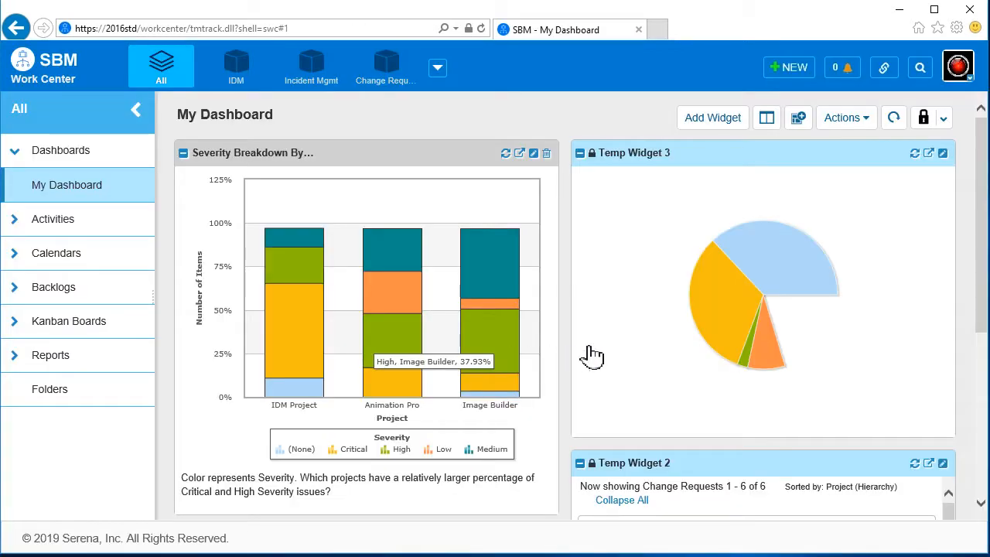
Step: In Application Administrator, open the IDM Project's details under Projects
left_click(951, 78)
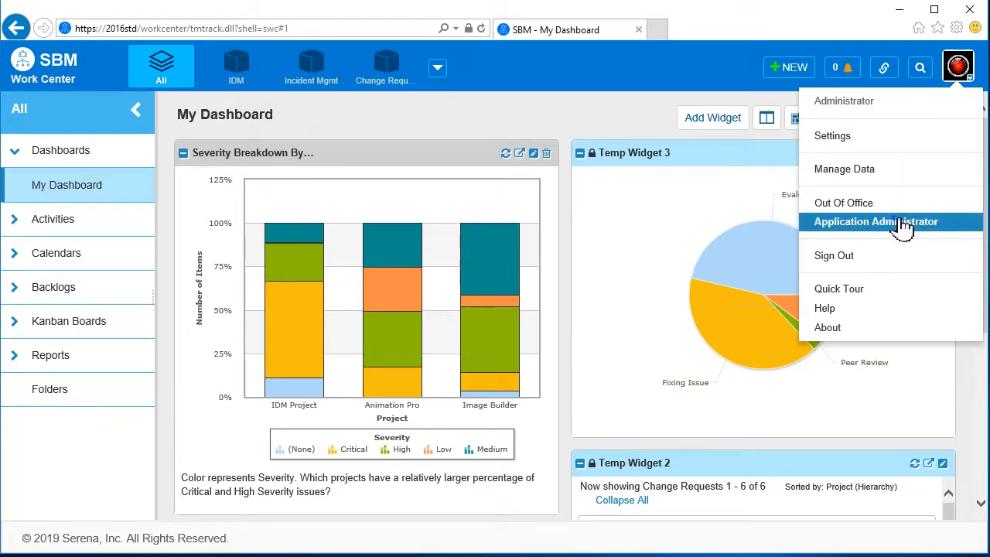
left_click(849, 224)
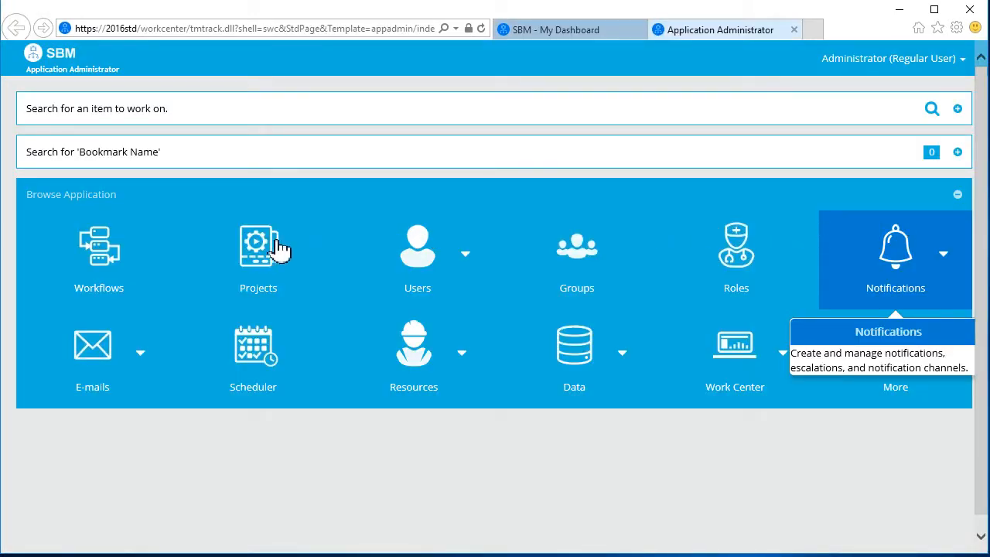
left_click(239, 259)
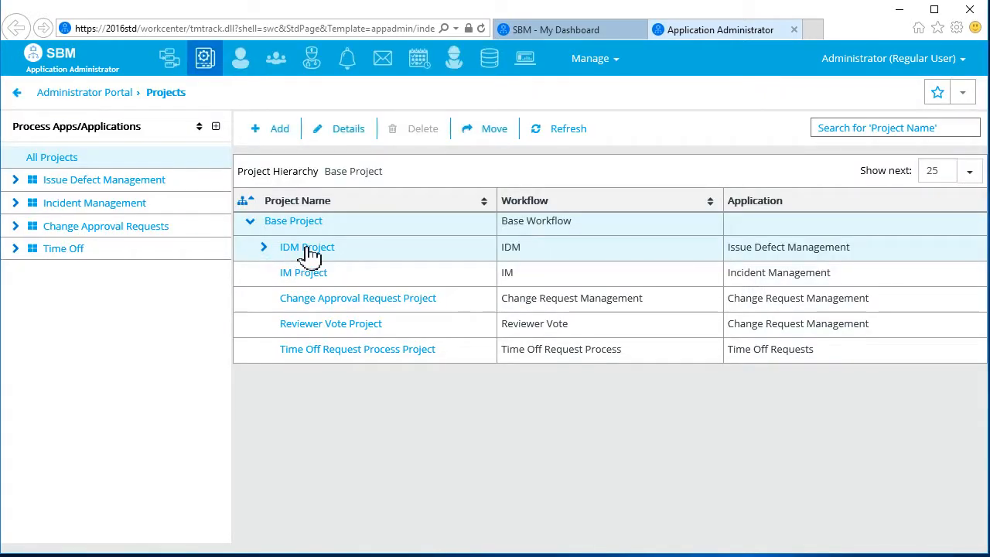
left_click(309, 248)
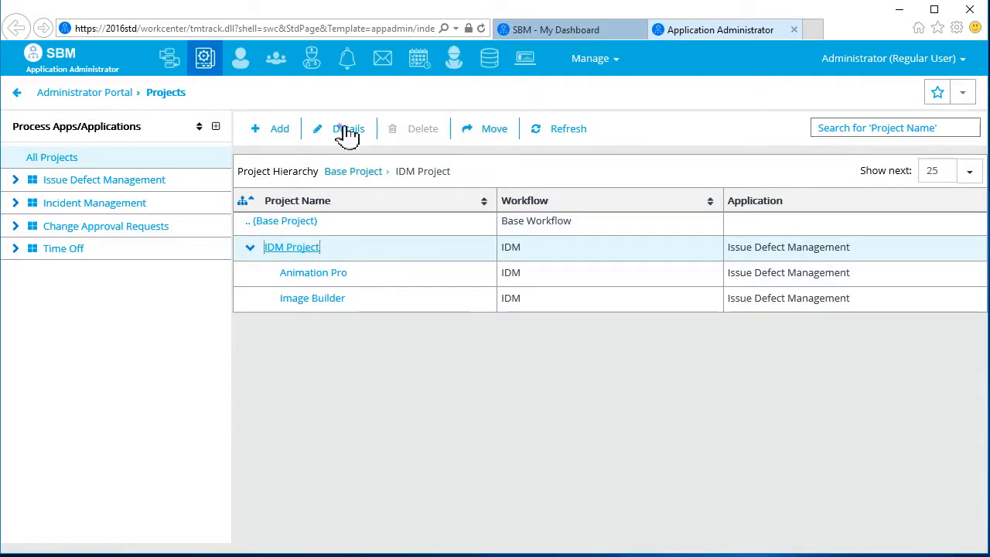
left_click(348, 130)
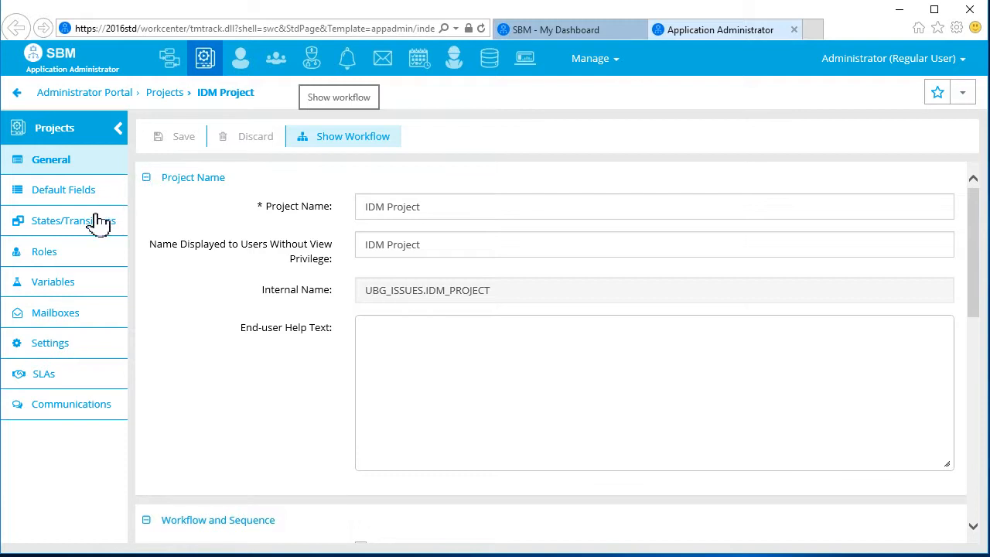
Step: Add a new action to the Priority 1 clause of the High Priority Customer Issues SLA
left_click(40, 376)
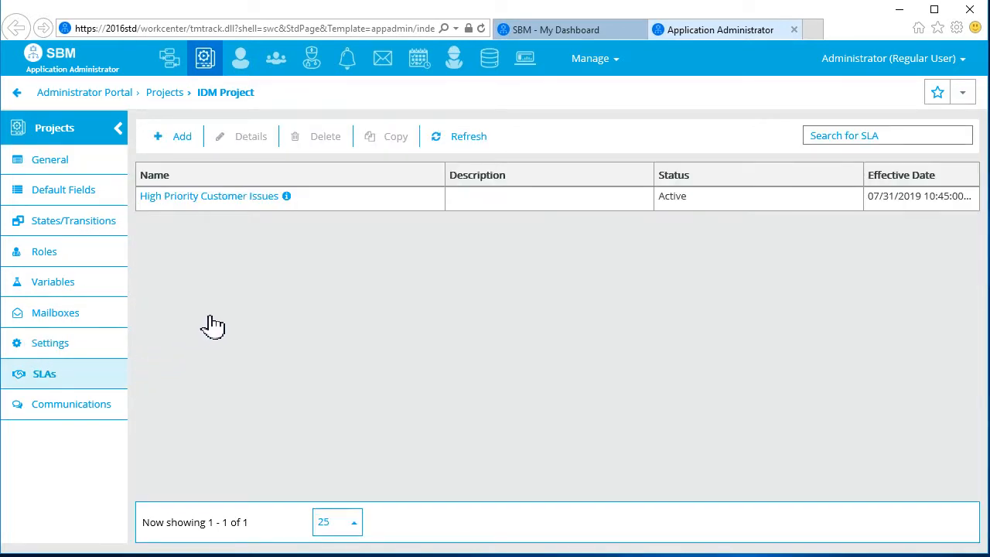
left_click(247, 196)
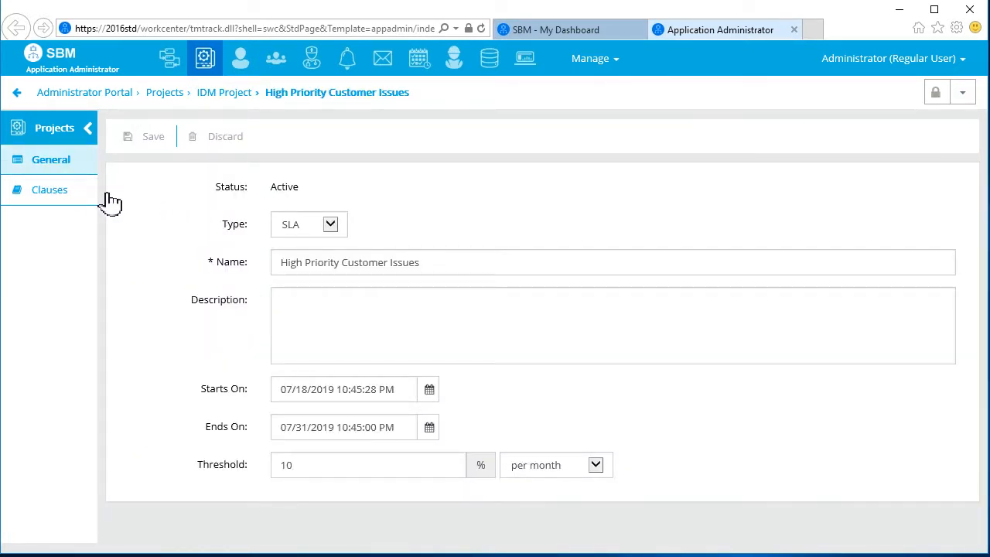
left_click(48, 199)
left_click(144, 226)
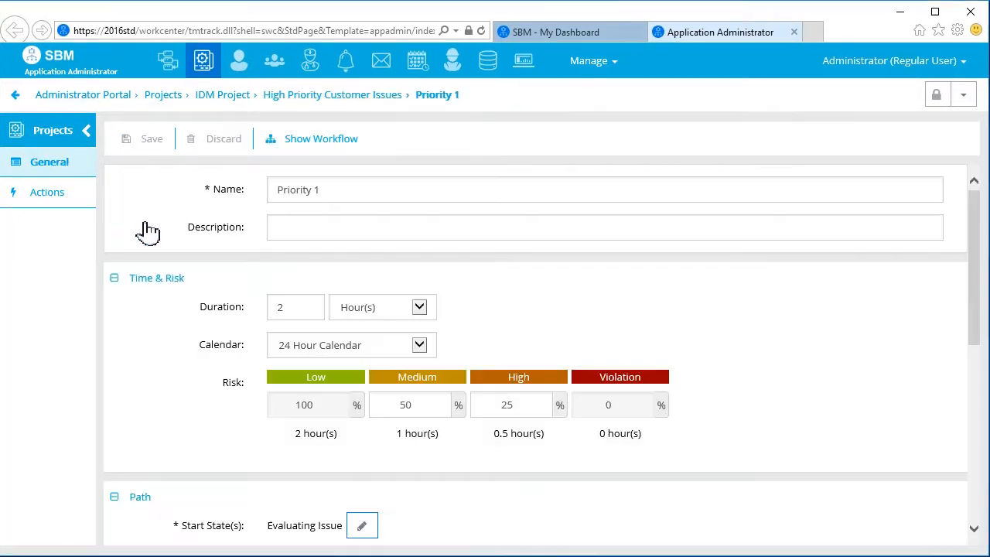
left_click(63, 203)
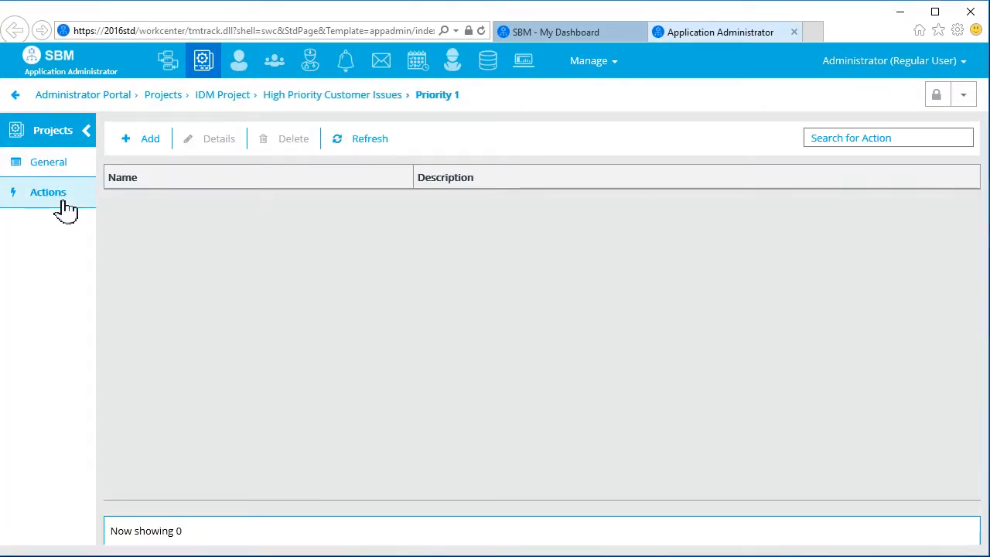
left_click(150, 140)
Step: Save action 'SLA - Notify current owner of item', firing 5 minutes before Medium risk, and add its notification
left_click(343, 193)
type("SLA - Notify current owne")
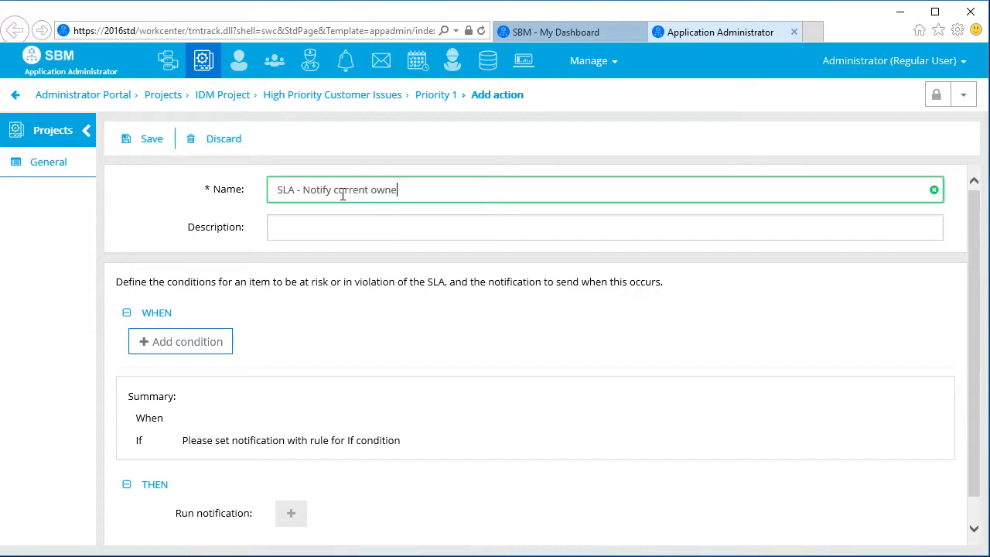
type("r of item")
left_click(160, 349)
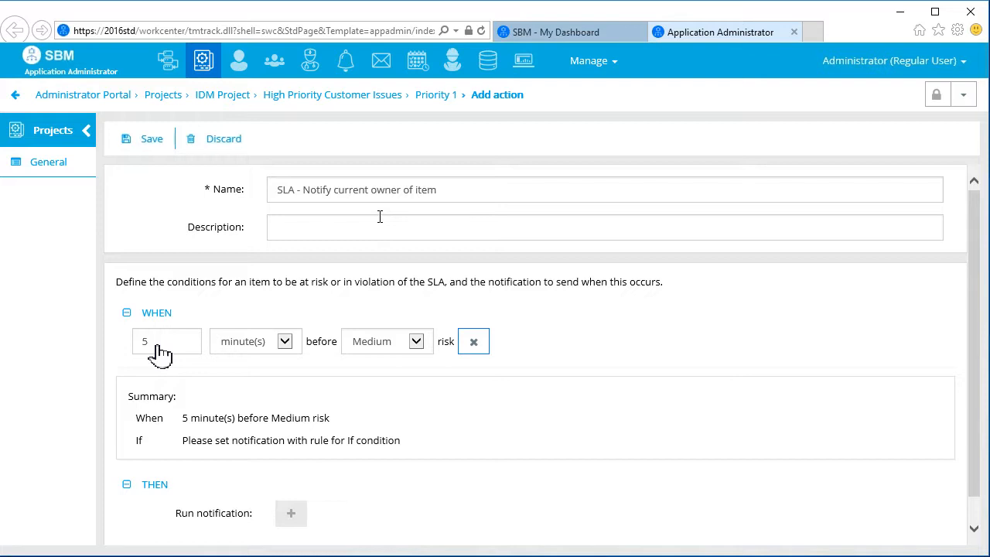
left_click(148, 147)
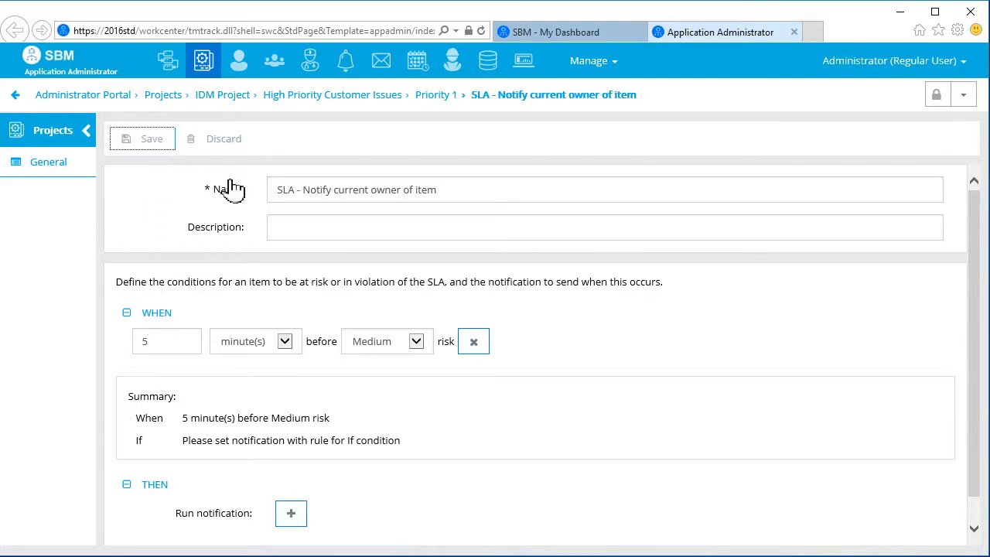
left_click(297, 515)
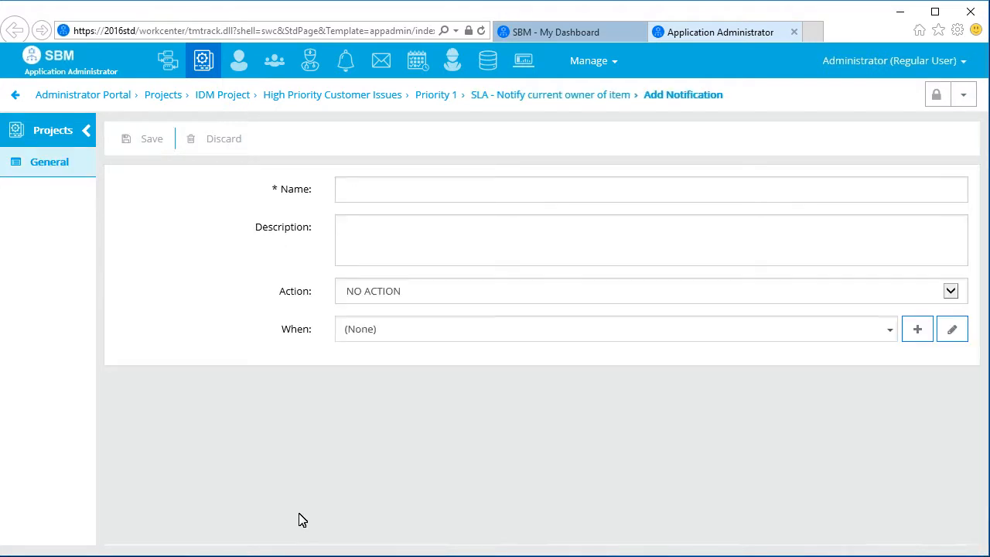
Step: Name the notification 'SLA - current owner of item', set its action to SEND EMAIL/USER CHANNEL, and start a When rule
left_click(385, 190)
type("SLA - current owner of item")
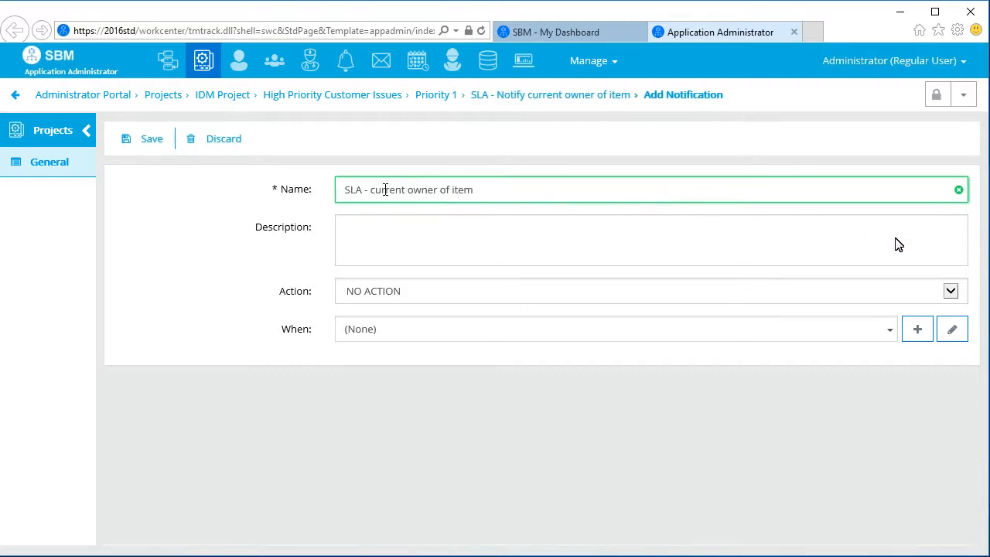
left_click(951, 290)
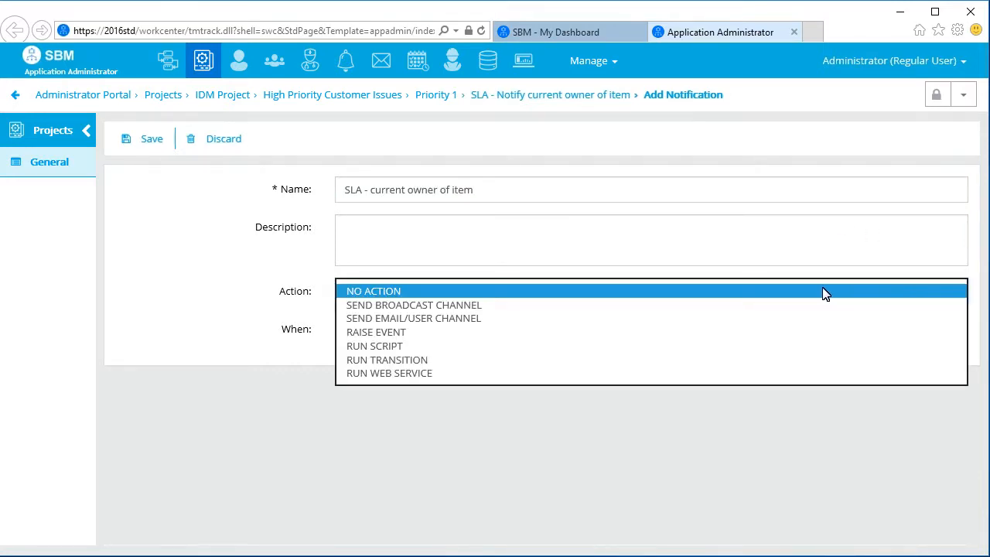
left_click(502, 318)
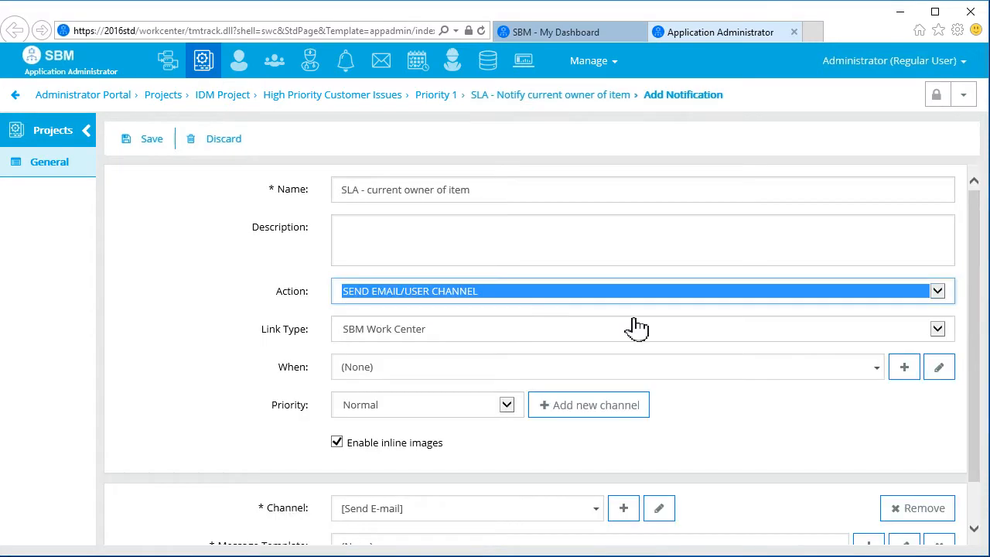
left_click(911, 372)
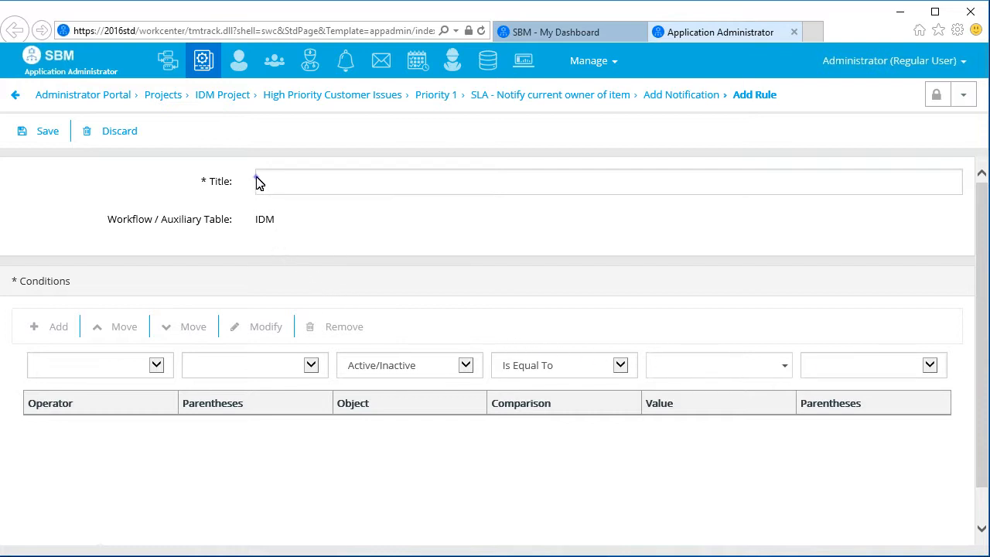
Step: Build rule 'SLA - Current owner of item' with the condition Owner equals (Current User)
left_click(300, 178)
type("SLA - Curre")
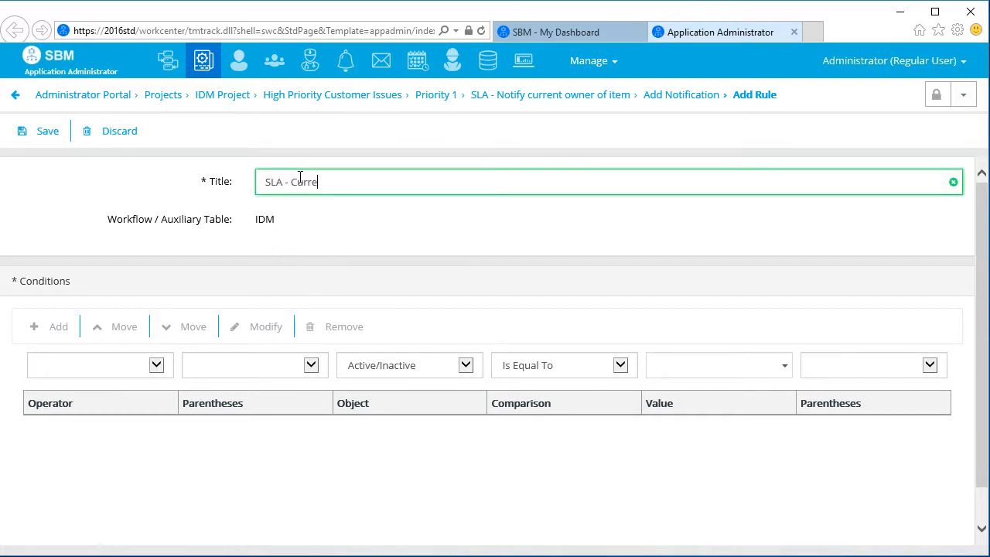
type("nt owner of item")
left_click(256, 177)
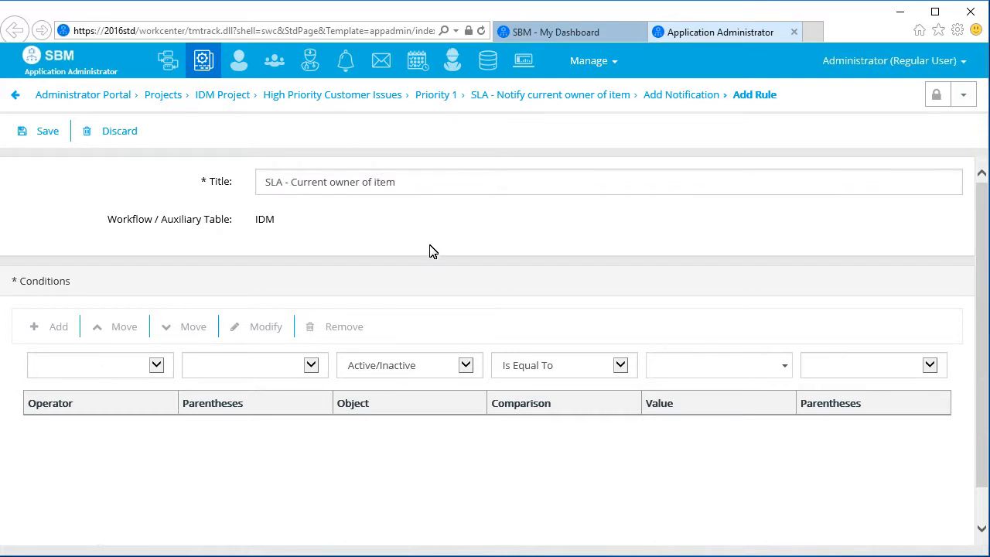
left_click(464, 366)
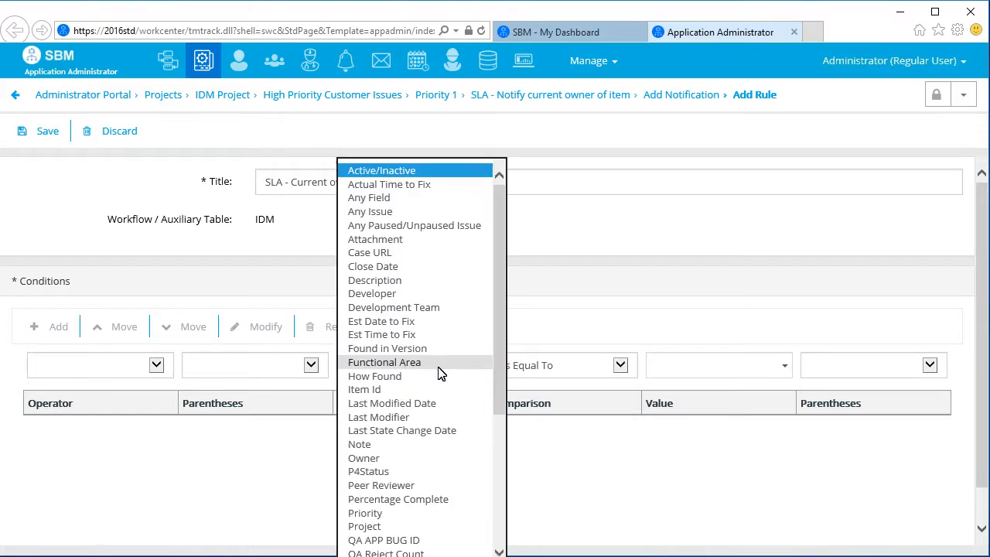
left_click(377, 459)
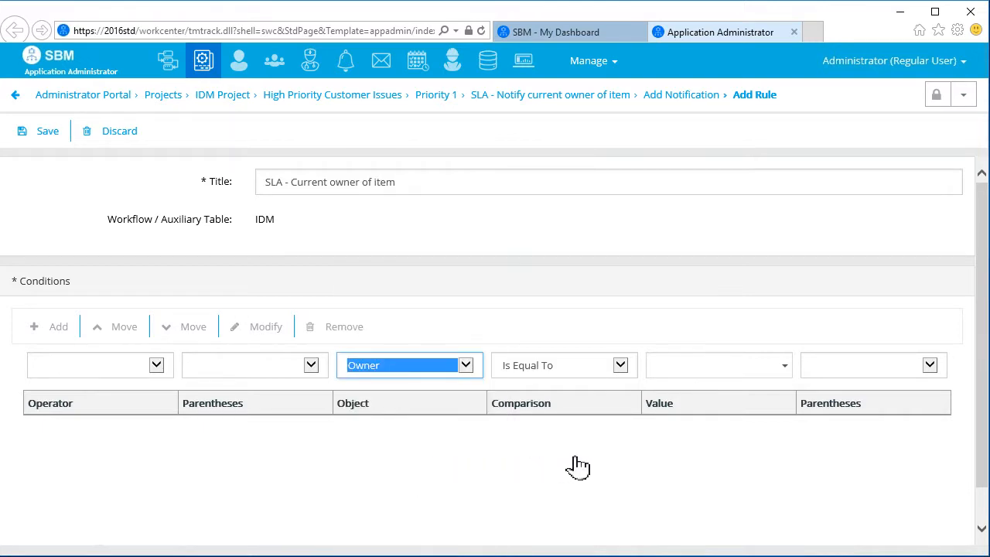
left_click(783, 365)
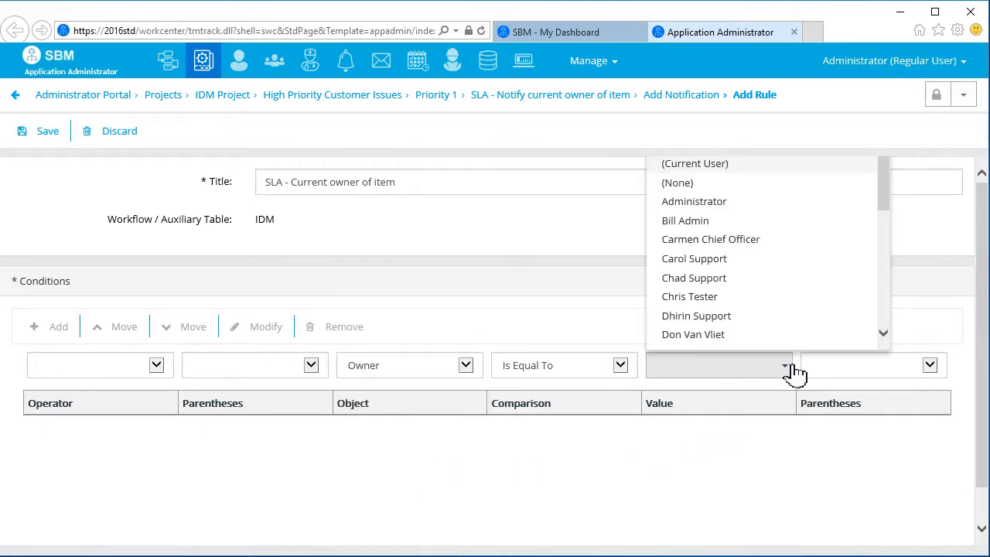
left_click(733, 164)
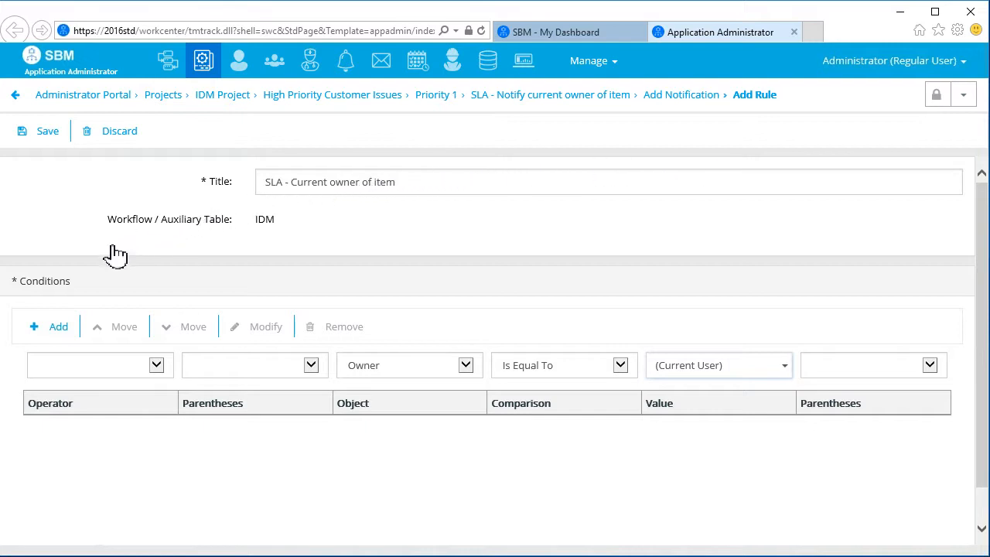
left_click(59, 329)
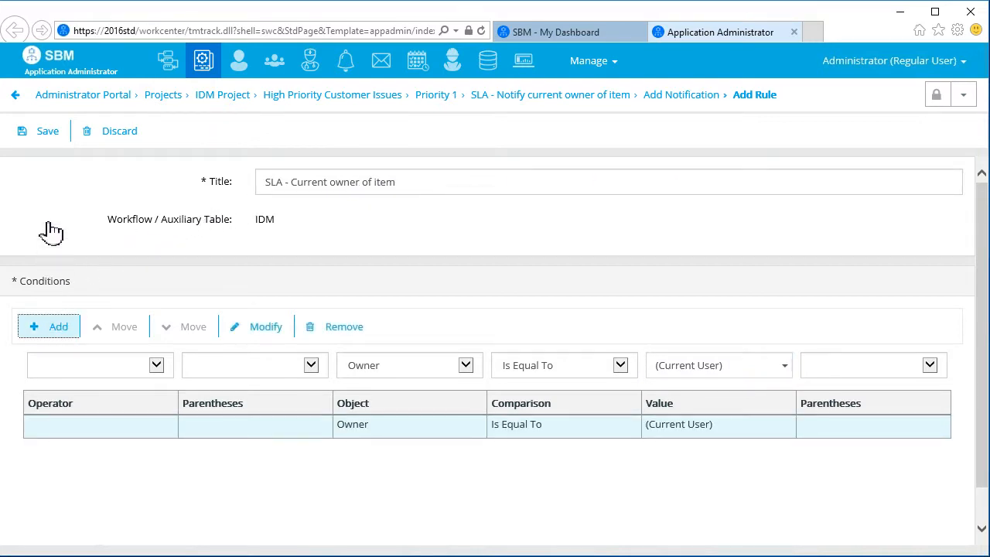
Step: Save the rule, return to the SLA notify-owner page, and show the Users list
left_click(48, 133)
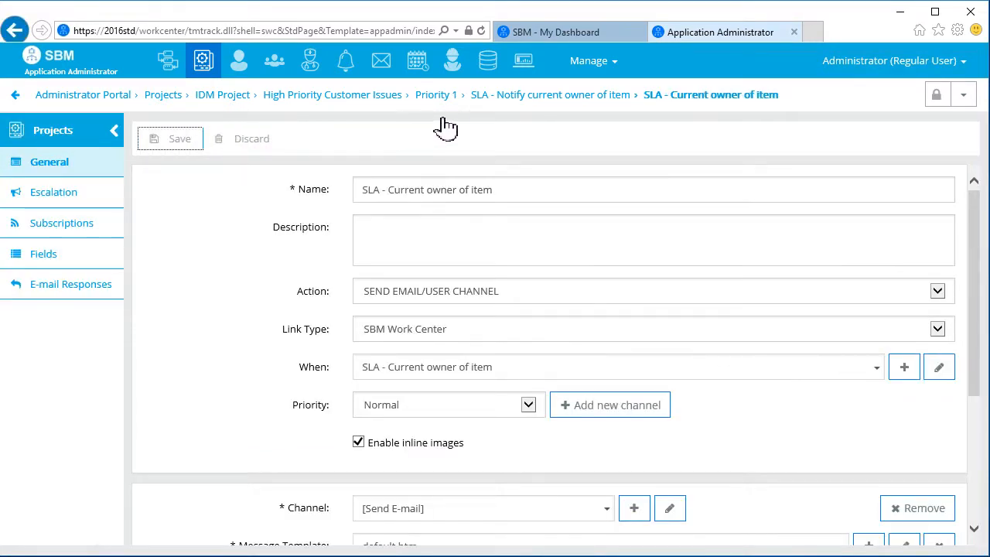
left_click(521, 103)
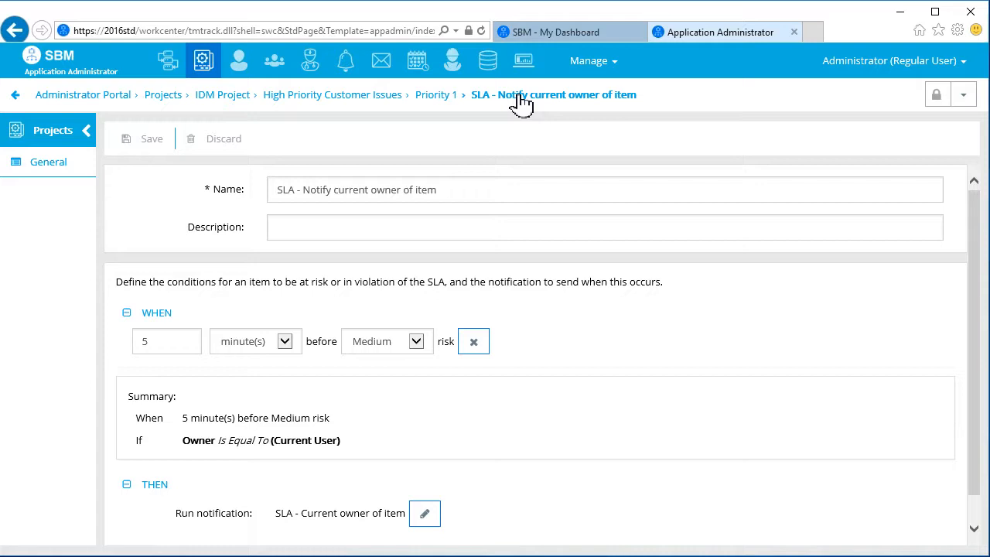
left_click(241, 67)
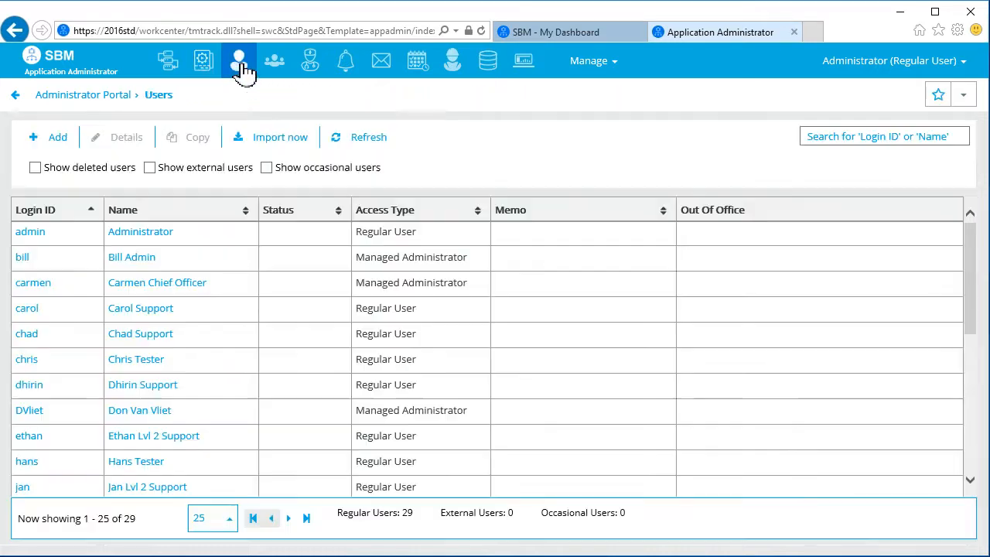
Step: Grant the Administrator user the Manage SLA Items privilege and save
left_click(31, 232)
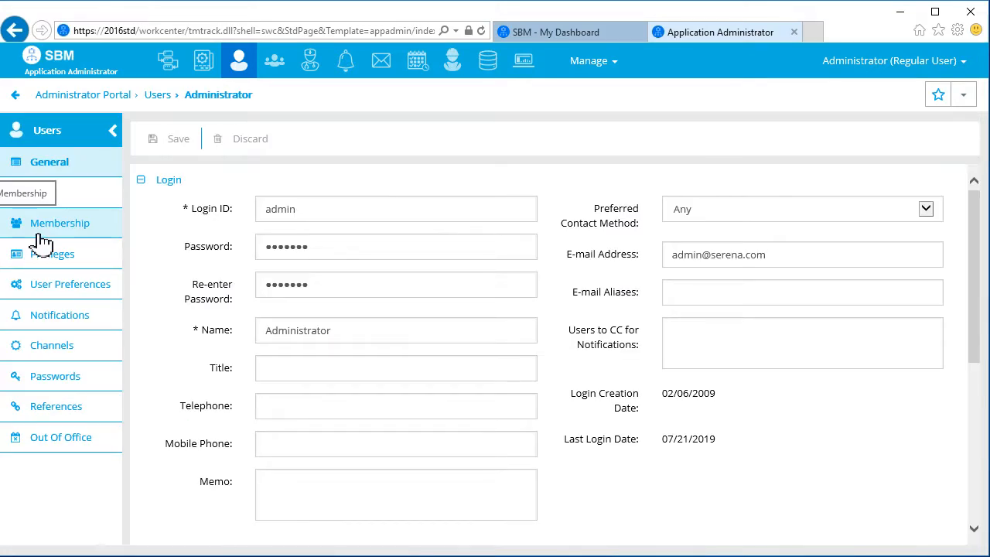
left_click(68, 255)
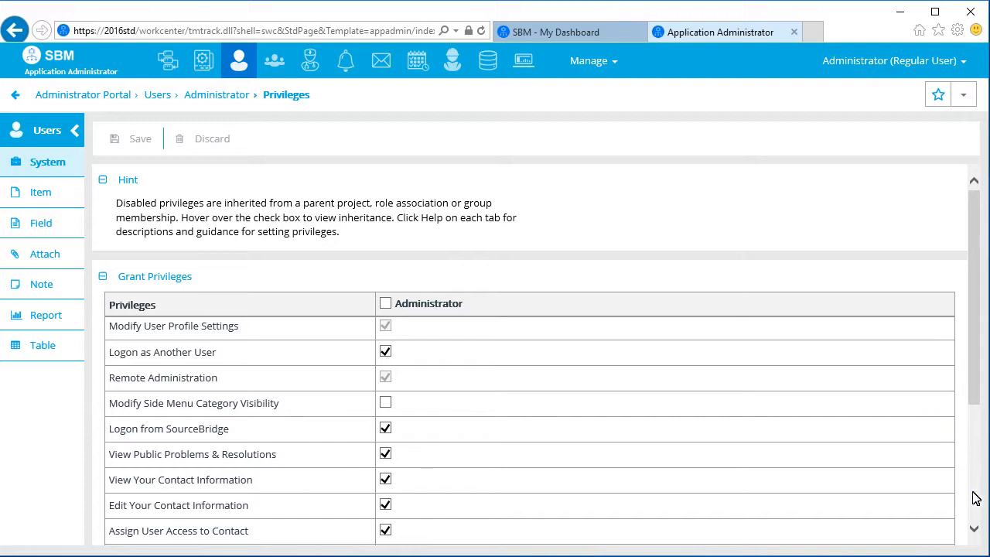
scroll(928, 520, "down", 3)
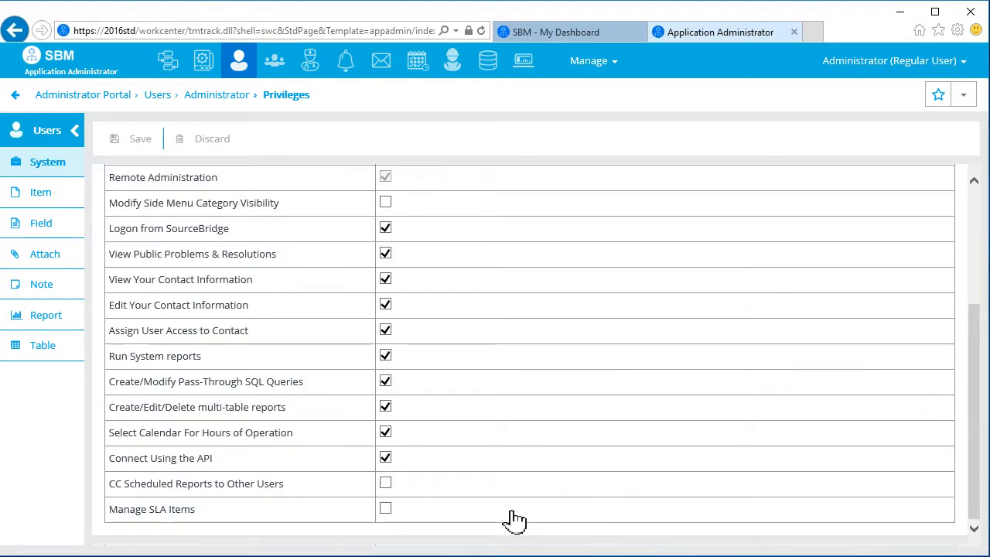
left_click(386, 508)
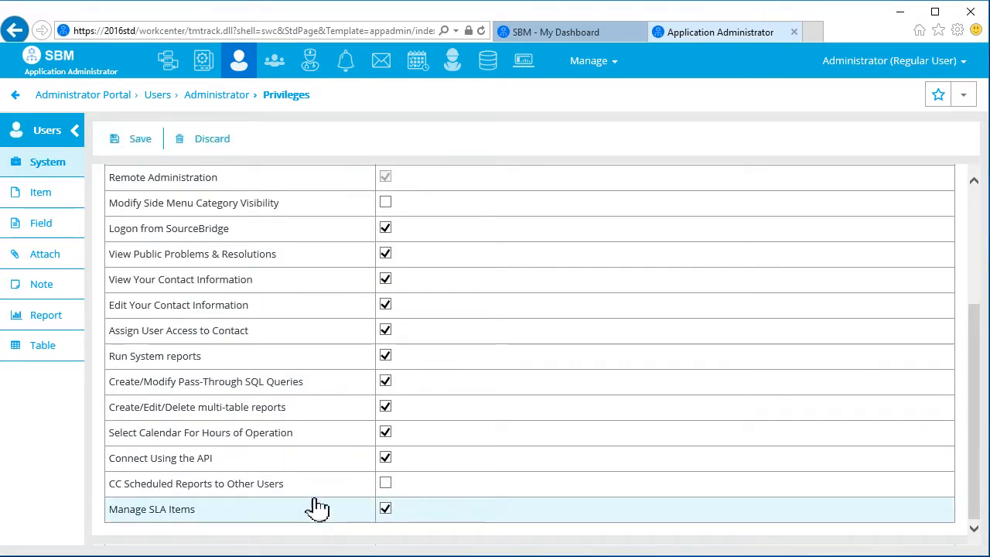
left_click(141, 147)
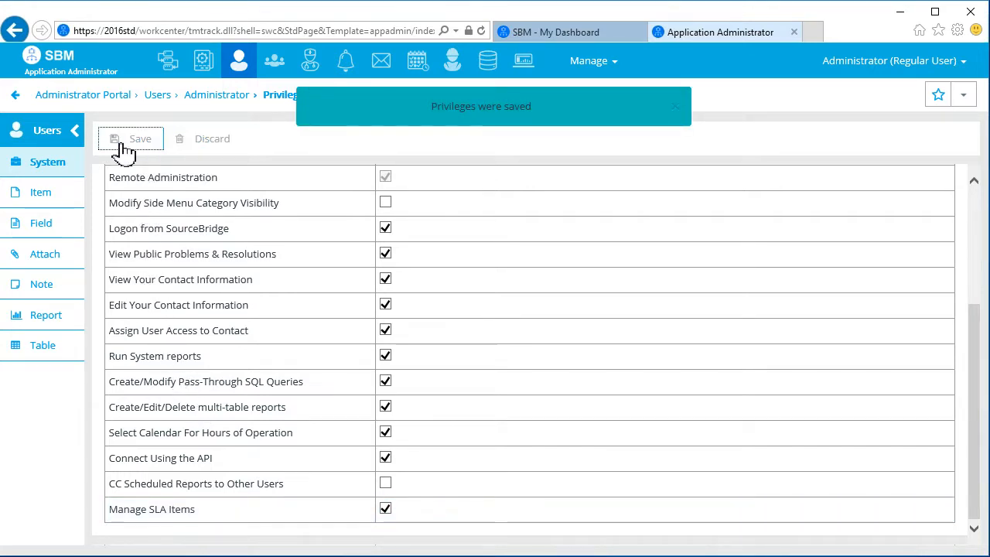
Step: Give the Administrator Create/Edit/Delete SLA reports and Run SLA reports privileges, and save
left_click(35, 317)
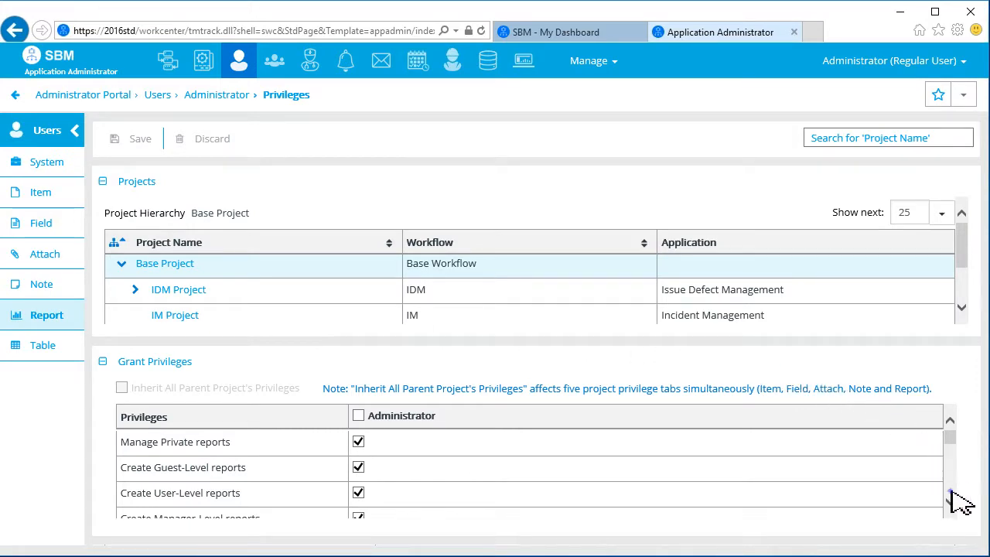
scroll(953, 493, "down", 5)
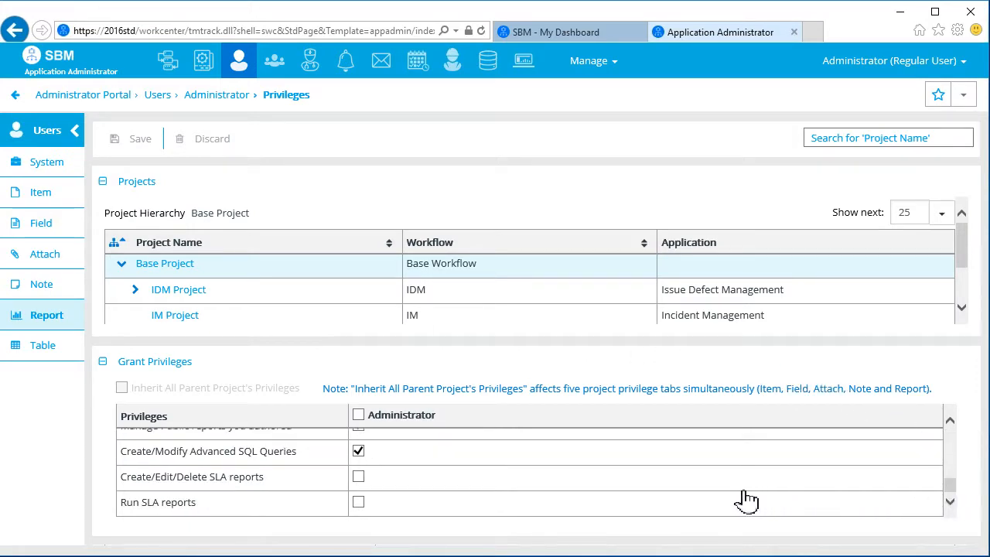
left_click(360, 477)
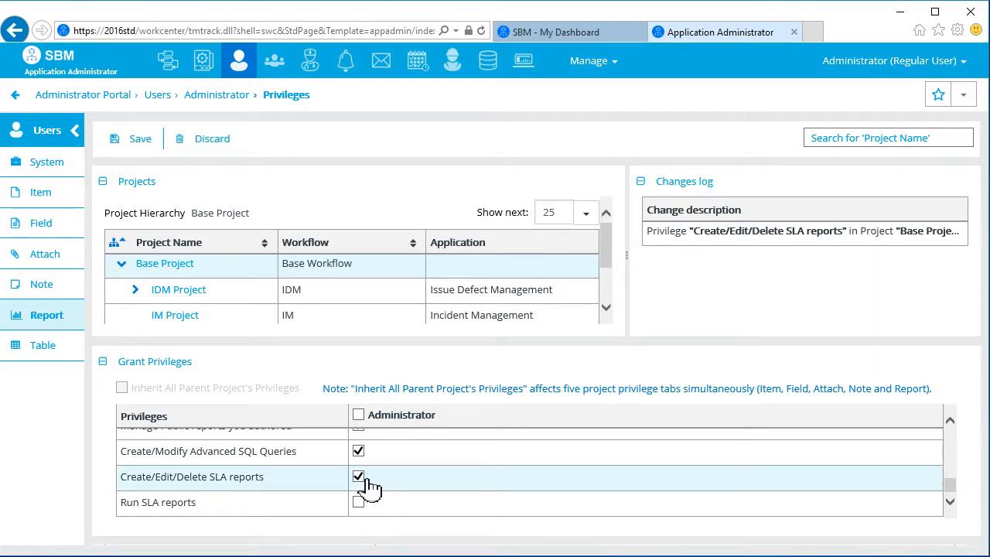
left_click(359, 503)
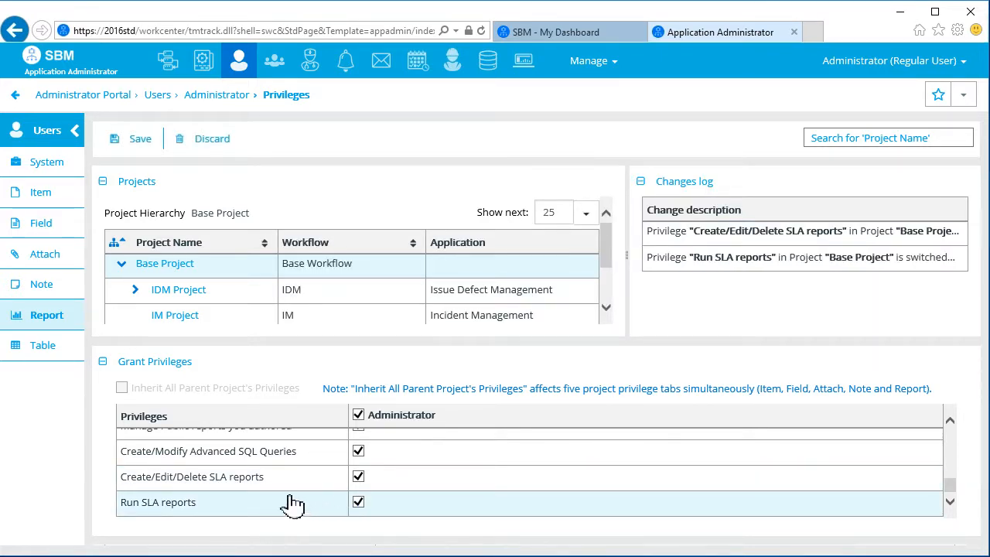
left_click(128, 146)
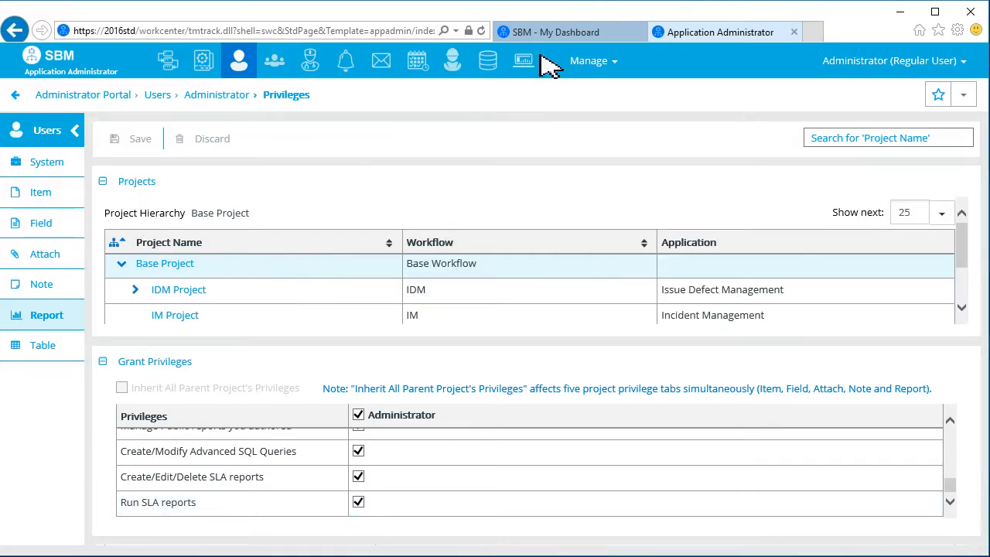
left_click(551, 32)
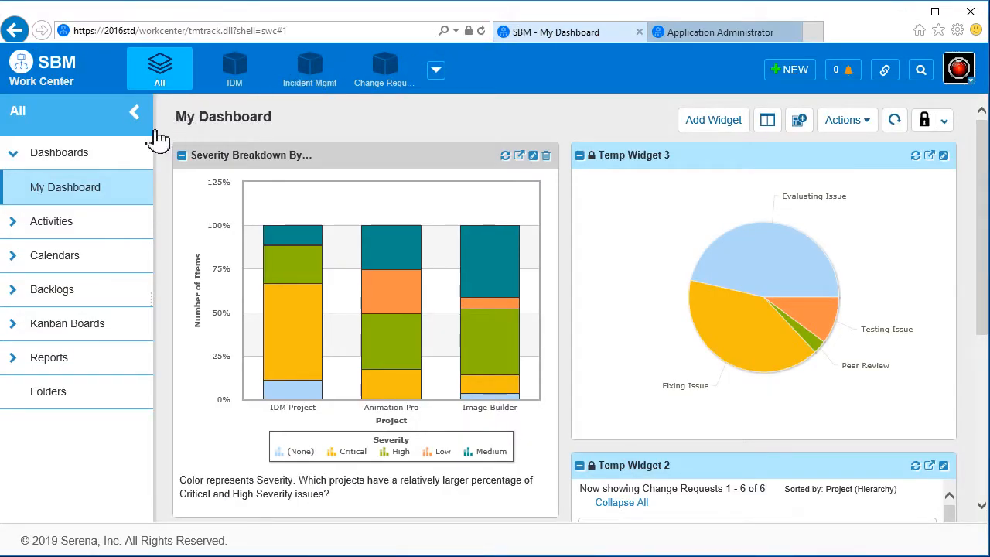
Step: Create a new IDM Listing report and show its Additional Options
left_click(54, 362)
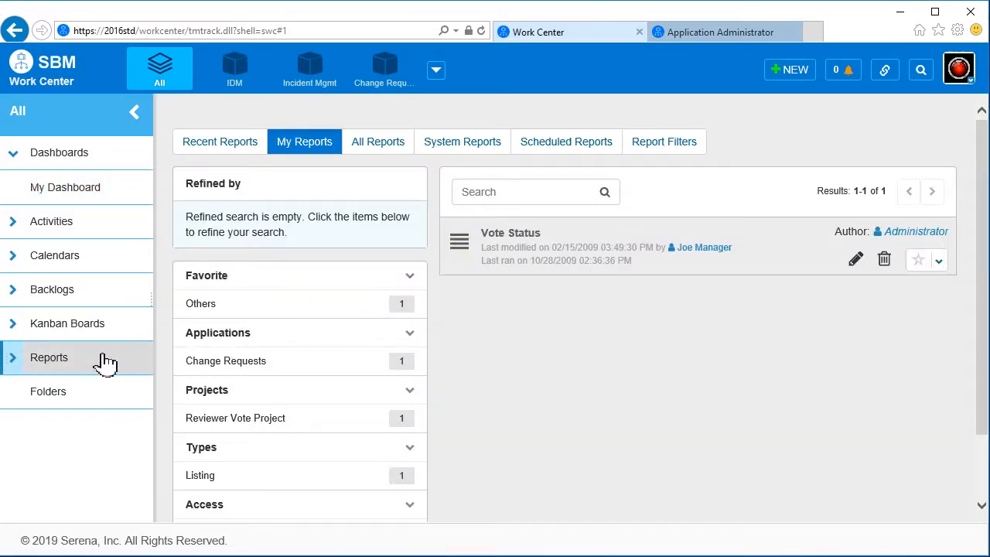
left_click(244, 79)
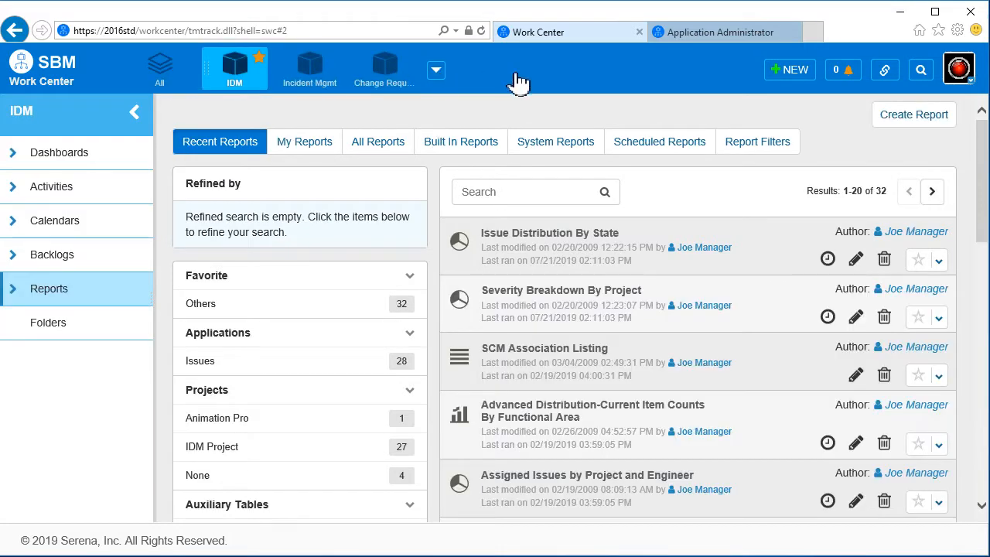
left_click(920, 116)
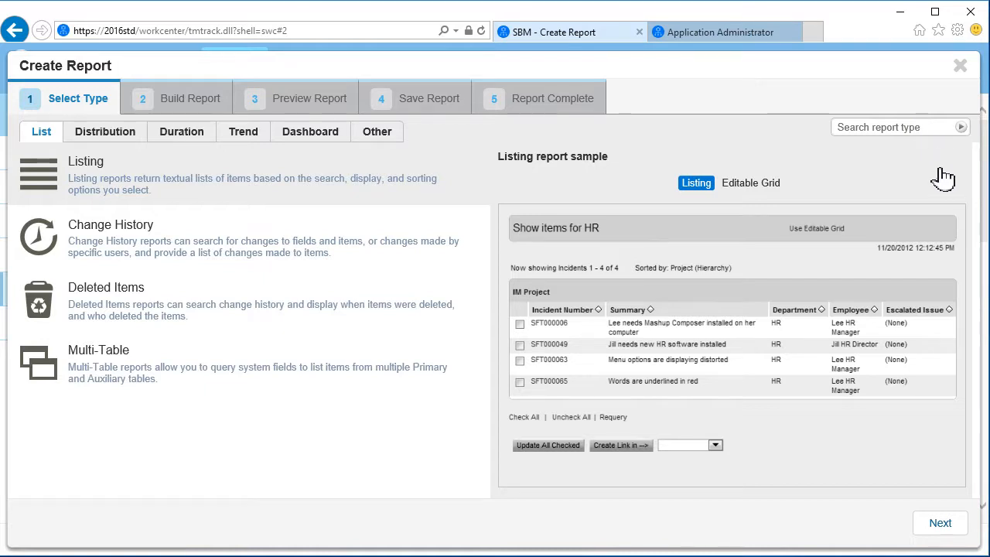
left_click(956, 529)
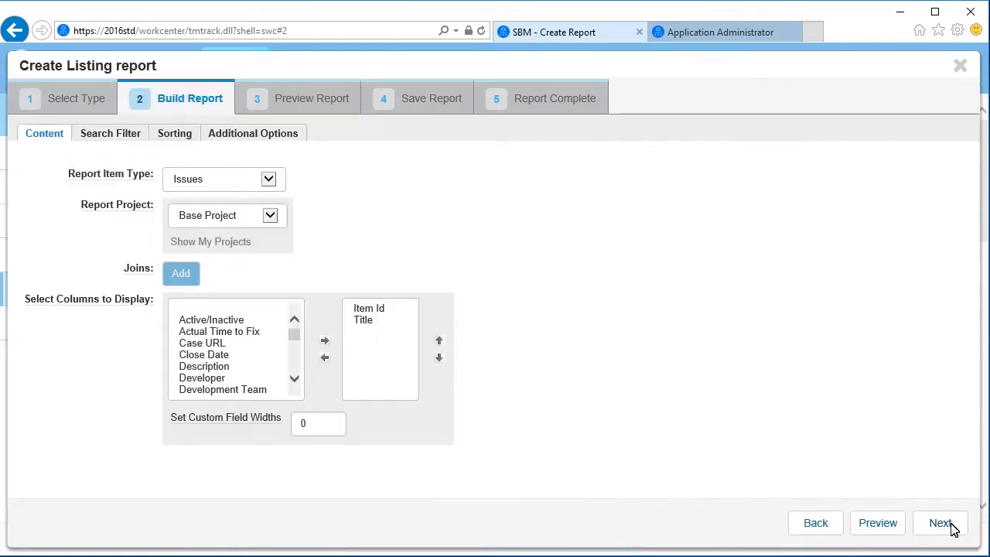
left_click(258, 136)
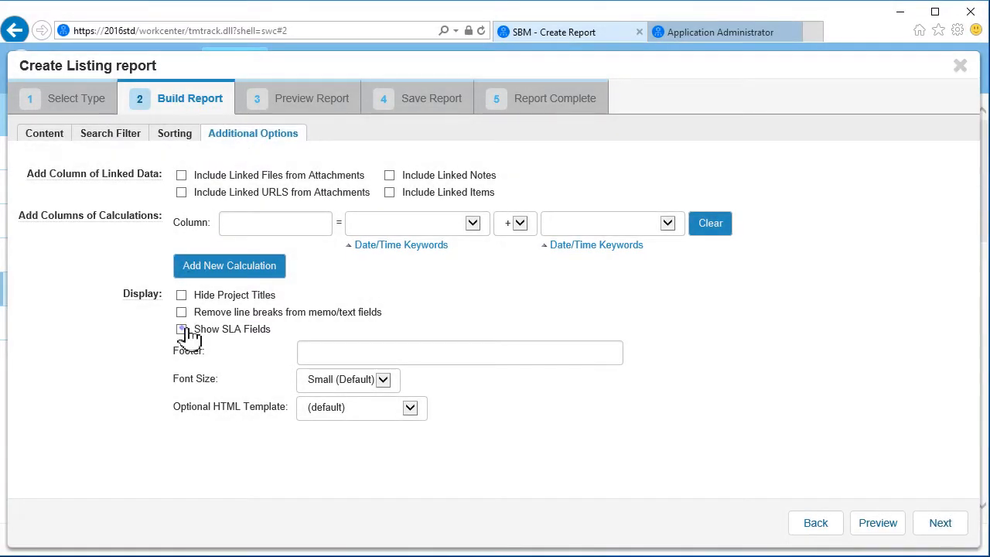
Step: Turn on Show SLA Fields and accept reloading the report
left_click(183, 330)
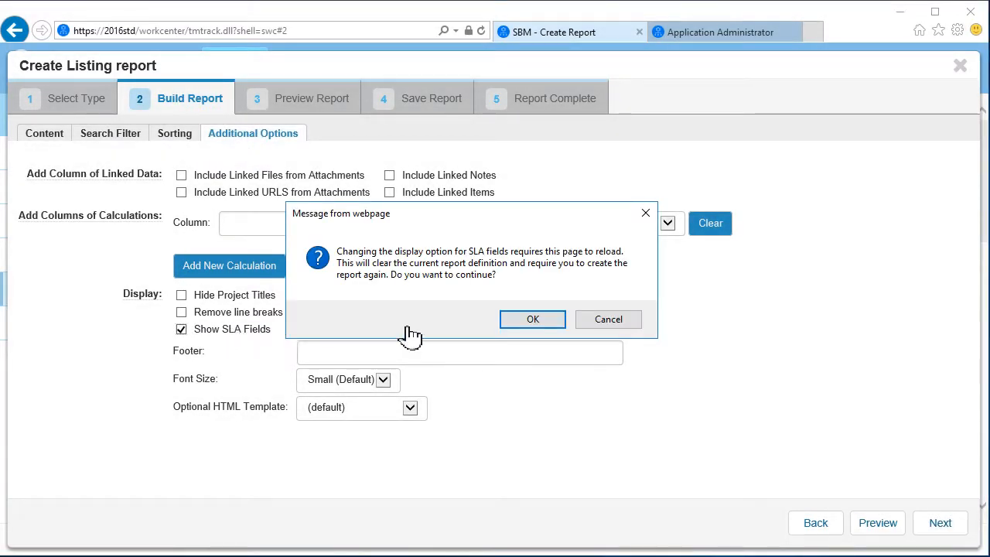
left_click(548, 323)
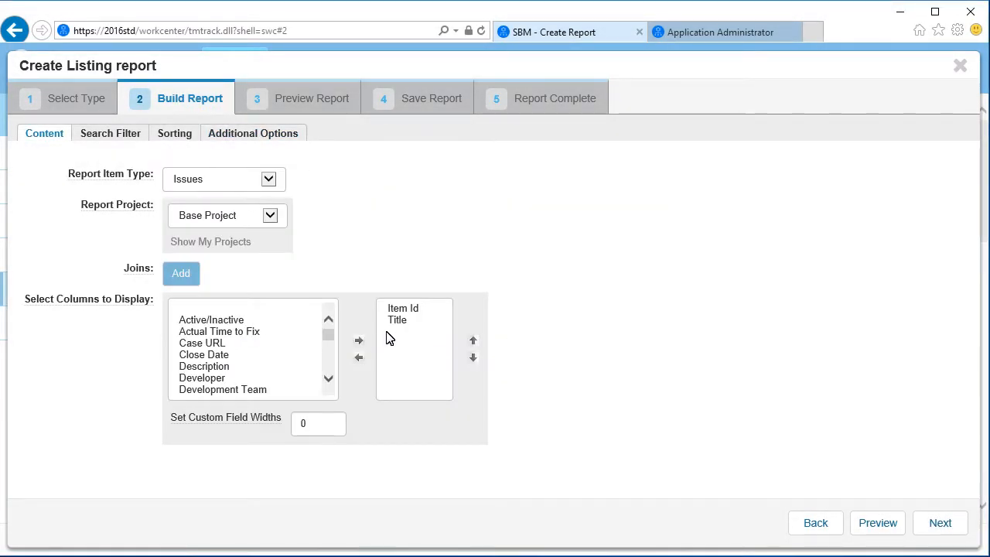
scroll(327, 375, "down", 3)
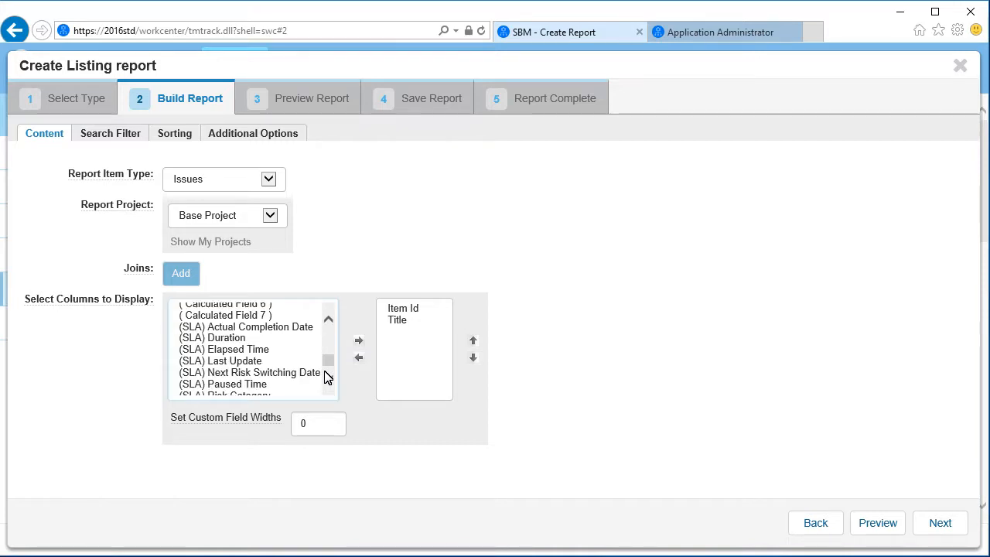
Step: Add the (SLA) Actual Completion Date through (SLA) Violation Flag fields as report columns
left_click(242, 328)
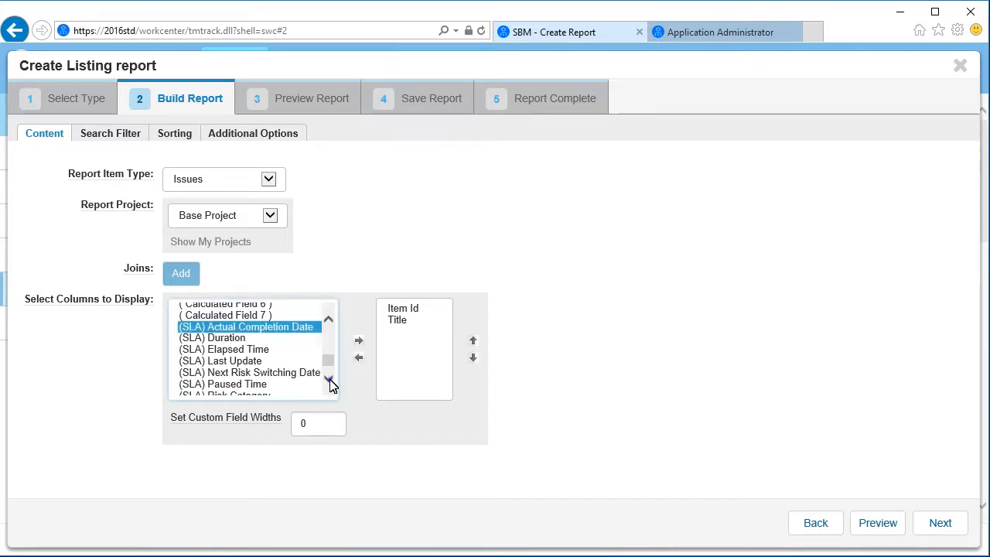
scroll(330, 385, "down", 2)
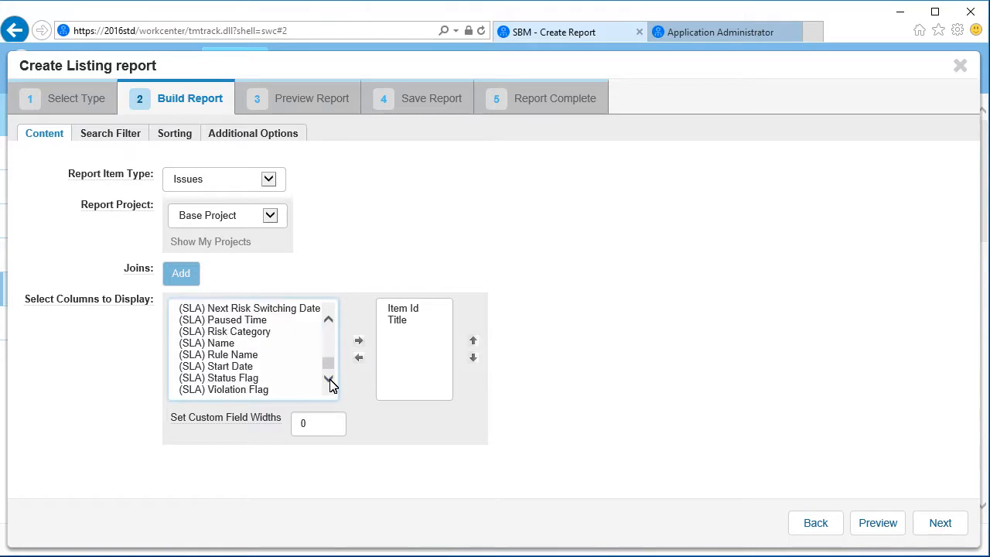
left_click(262, 392, "shift")
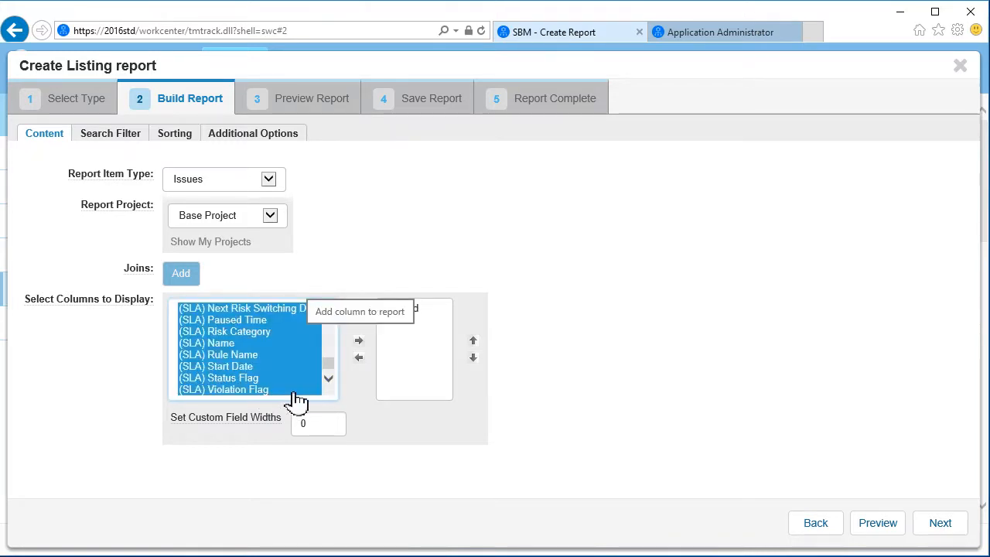
left_click(359, 341)
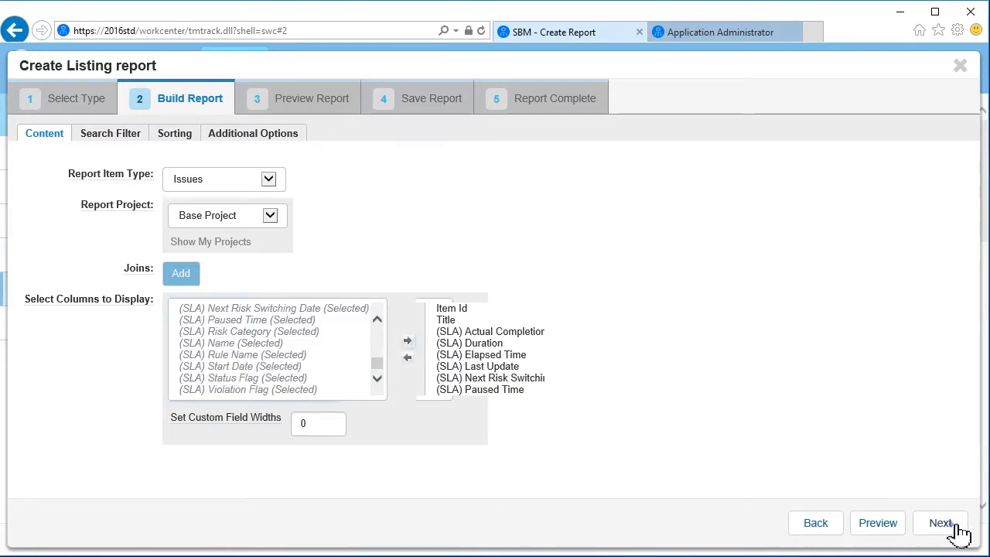
left_click(114, 139)
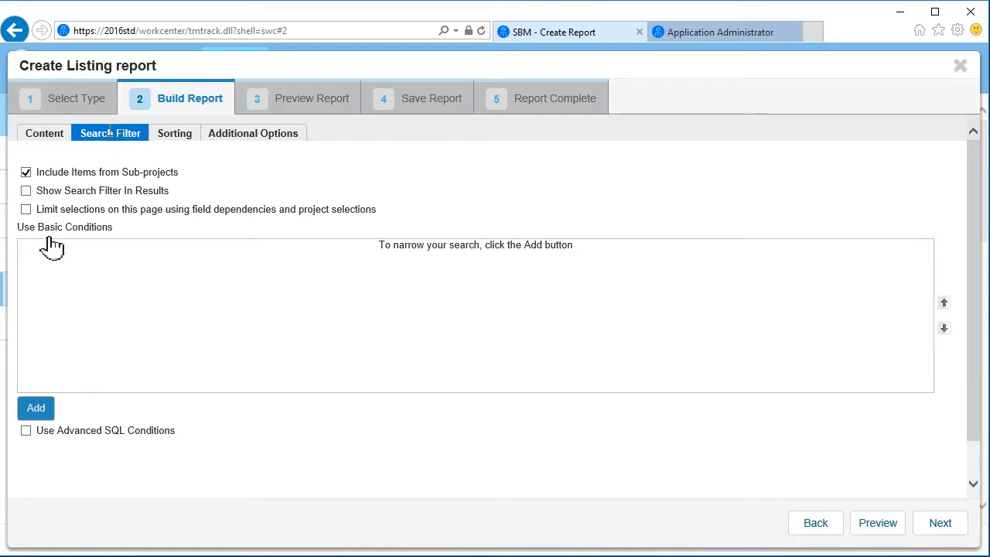
Step: Filter the report on Priority contains any 1 (Disabled) and advance to the save step
left_click(39, 410)
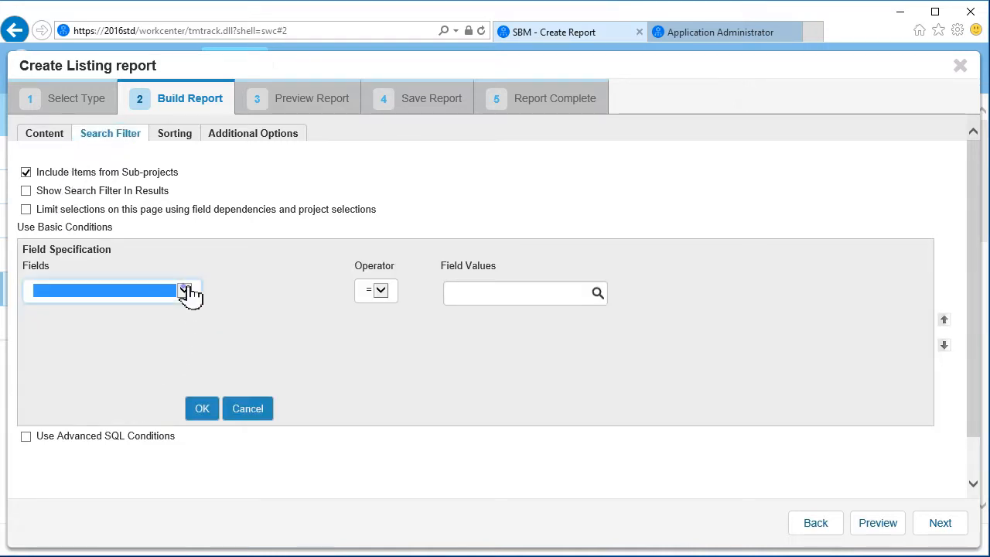
left_click(186, 290)
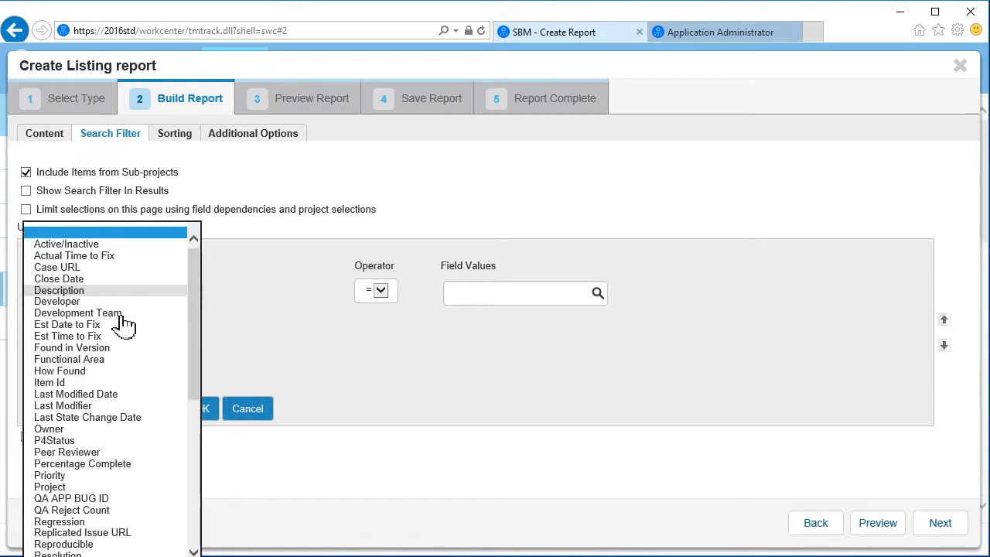
left_click(77, 475)
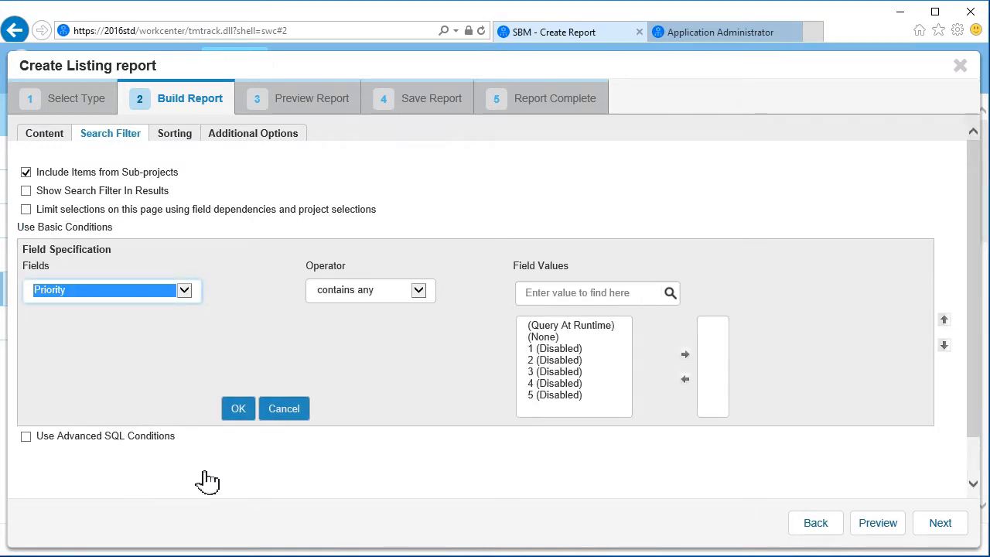
left_click(421, 298)
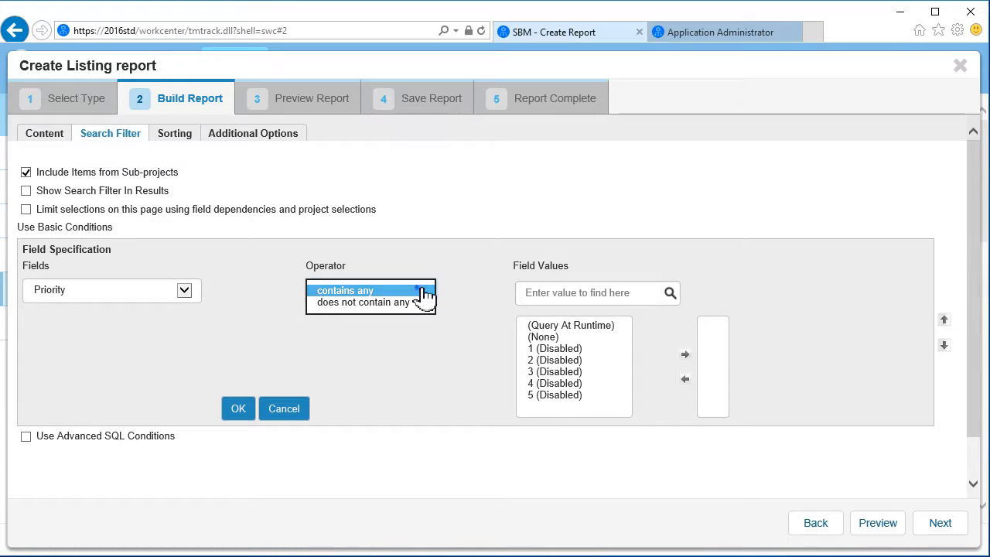
left_click(421, 291)
left_click(559, 349)
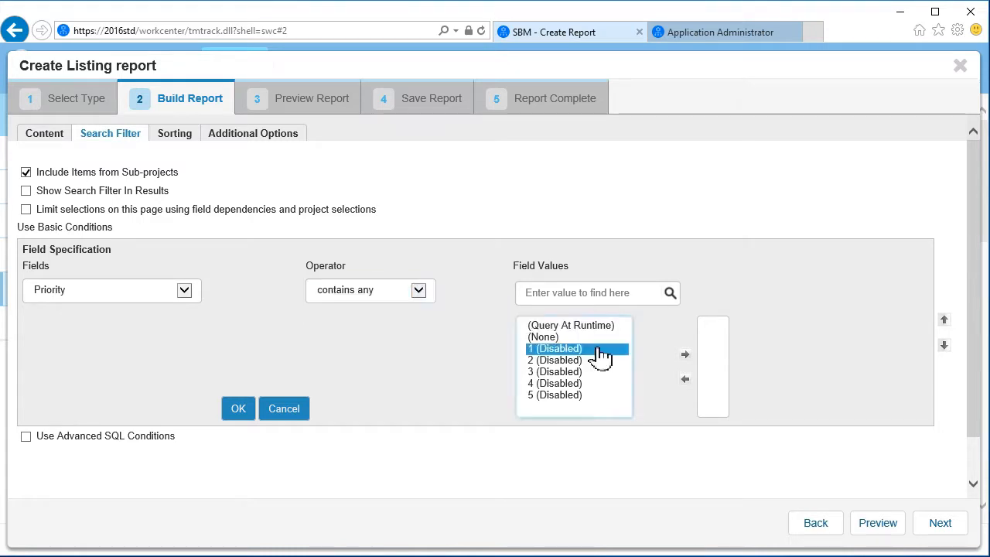
left_click(685, 355)
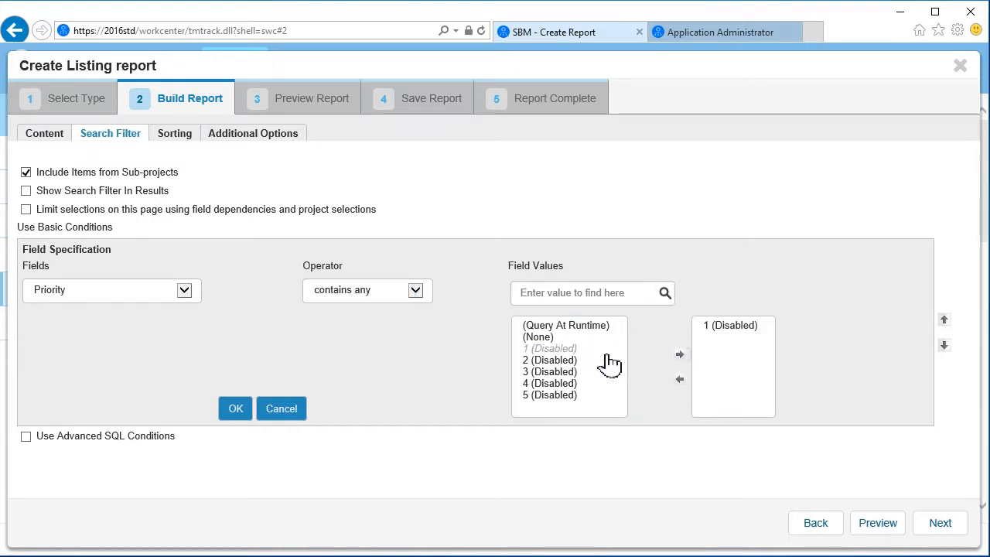
left_click(243, 414)
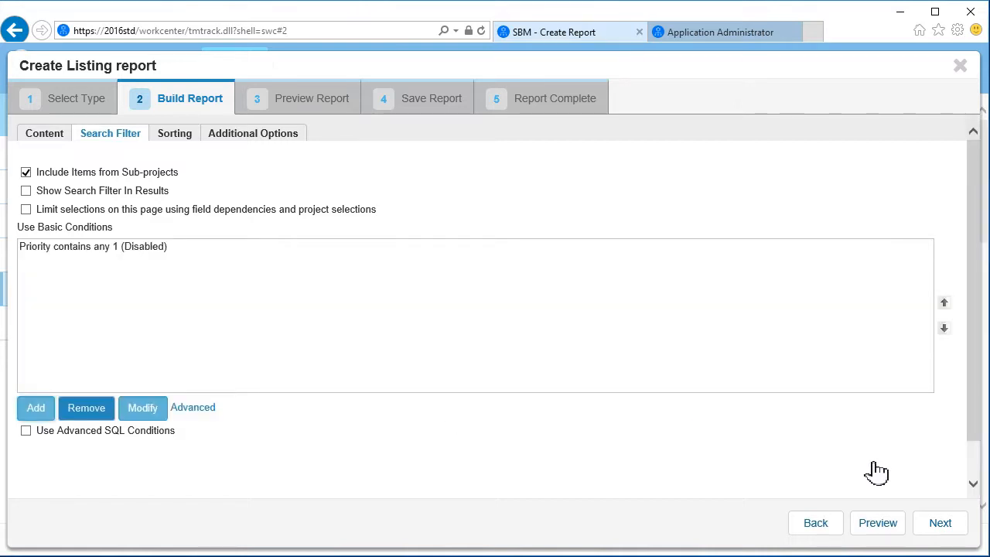
left_click(945, 530)
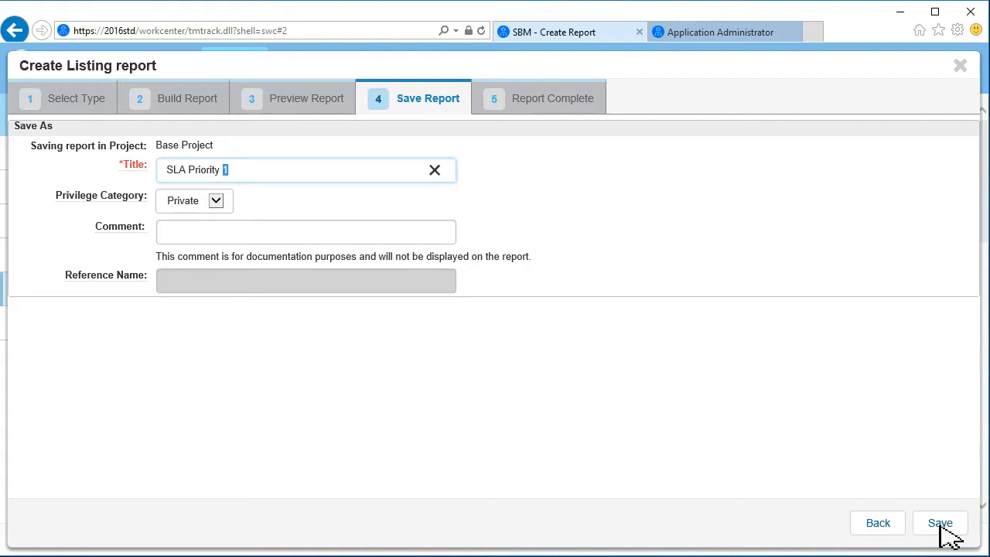
Step: Save as 'SLA Priority 1 Report', run it to view the 20 issues, then close the results
left_click(238, 171)
type("Report")
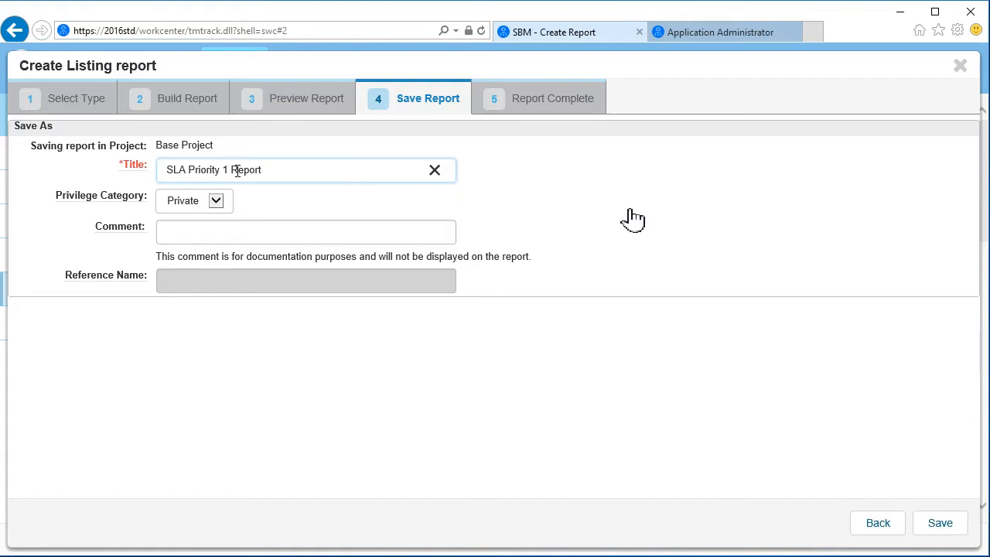
left_click(940, 524)
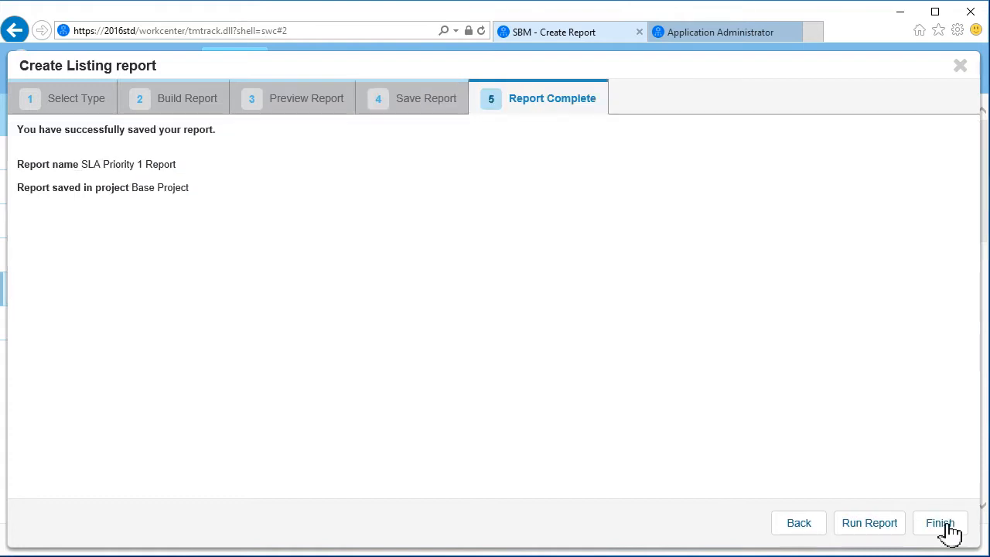
left_click(881, 523)
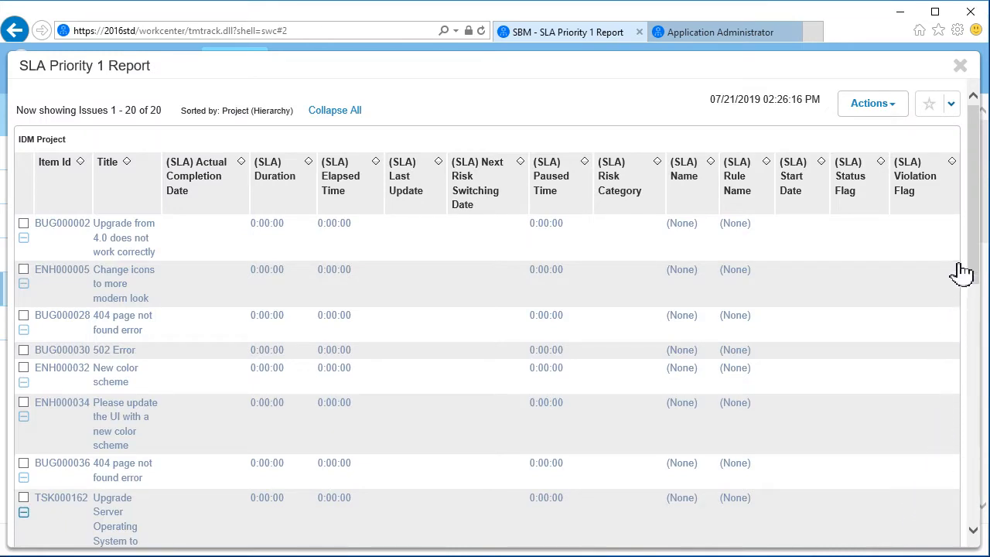
left_click(962, 67)
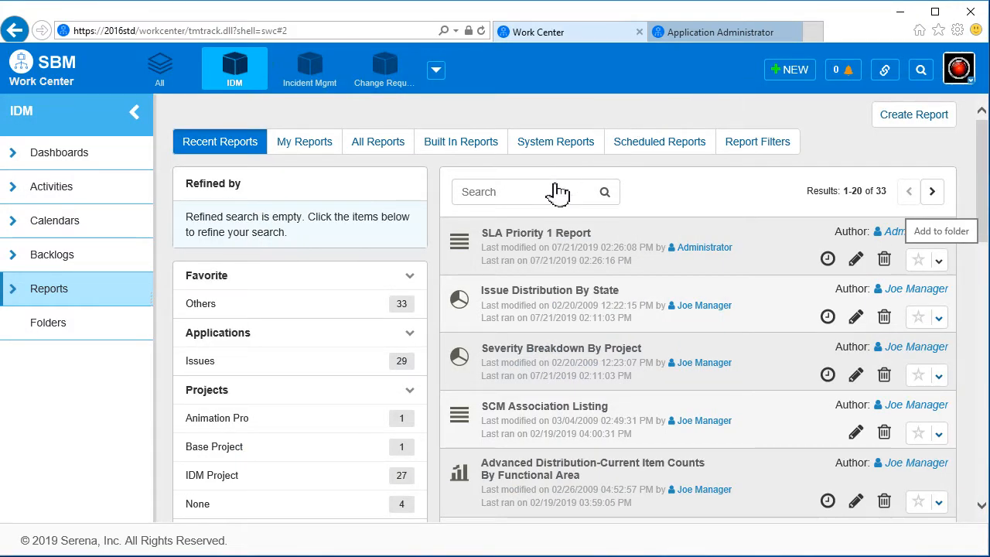
Step: View issue BUG000204 from the SLA Priority 1 Report, then sign out of Work Center
left_click(546, 234)
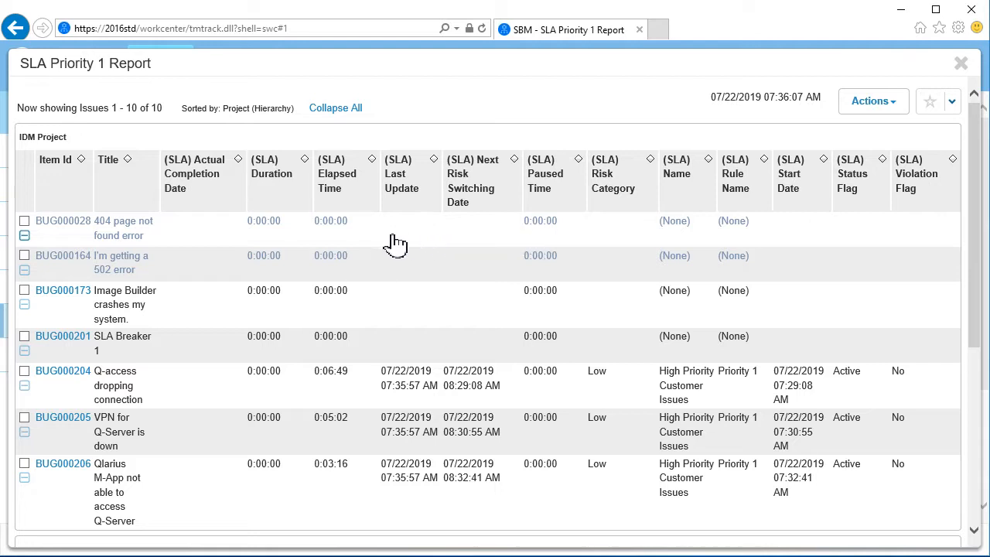
left_click(62, 372)
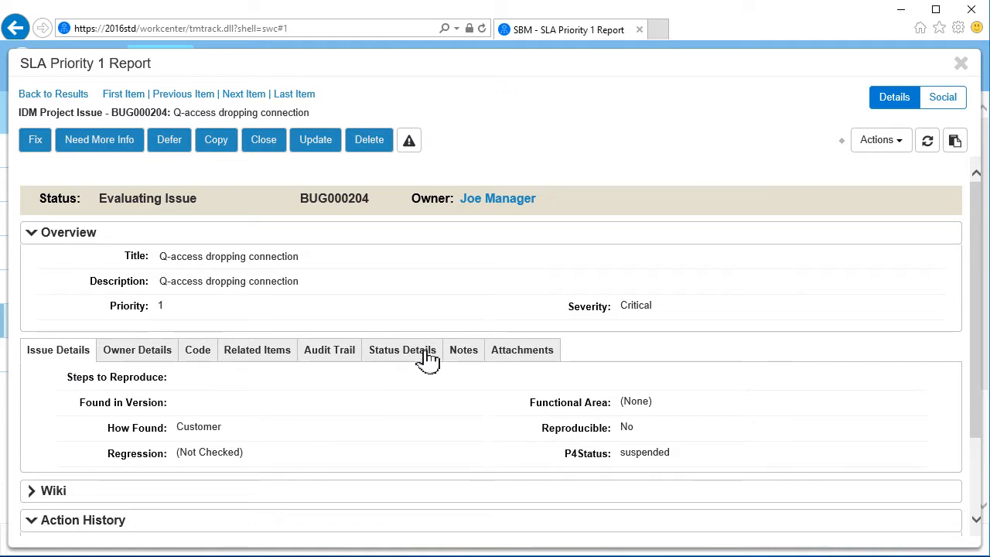
left_click(962, 65)
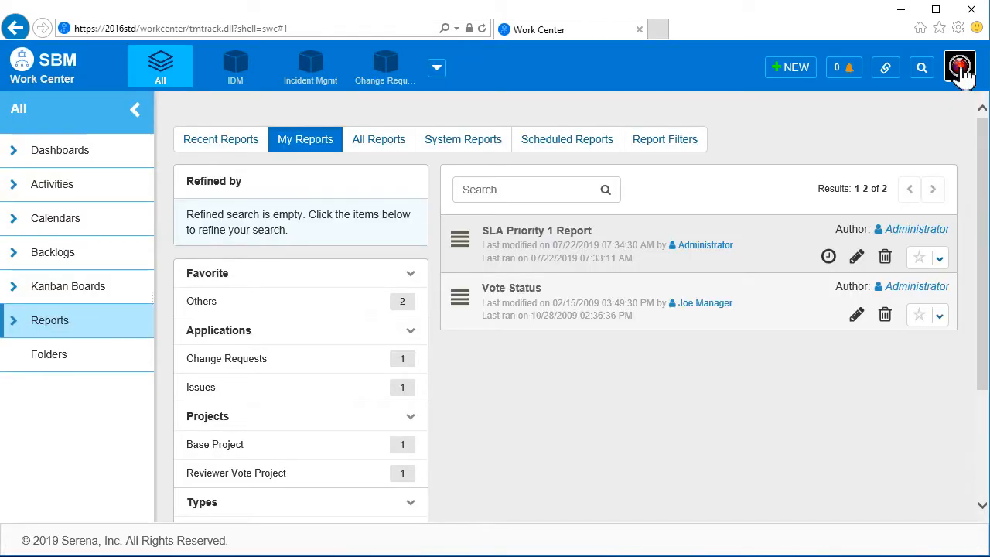
left_click(959, 68)
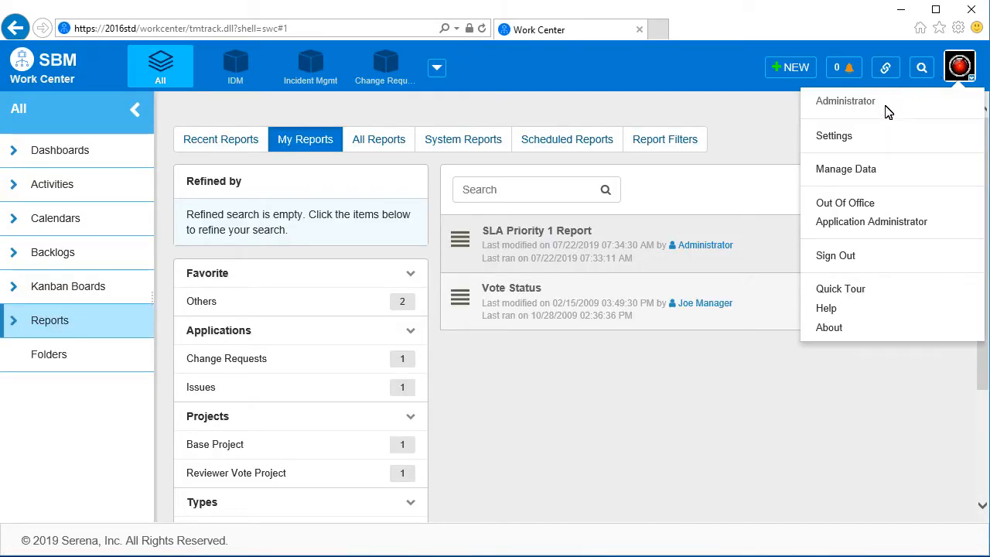
left_click(843, 255)
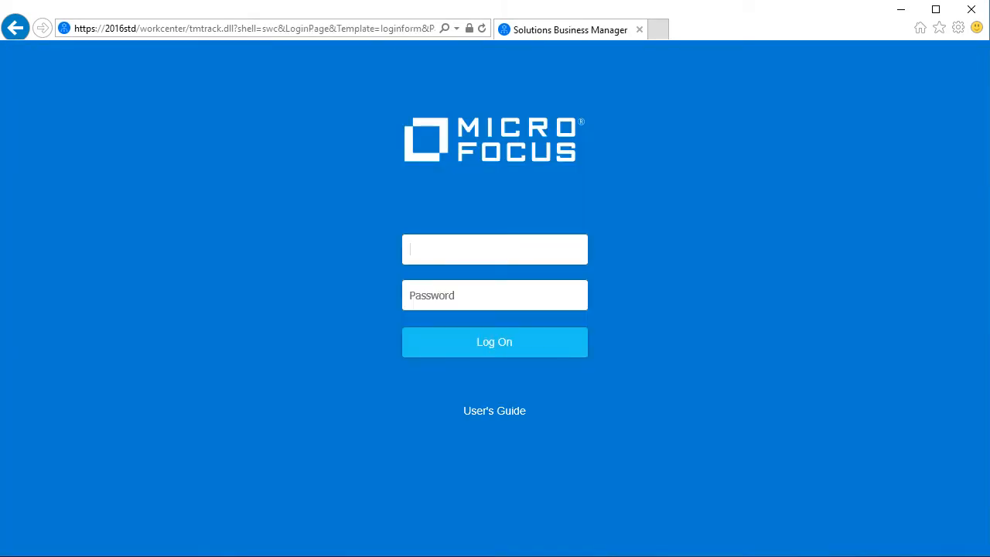